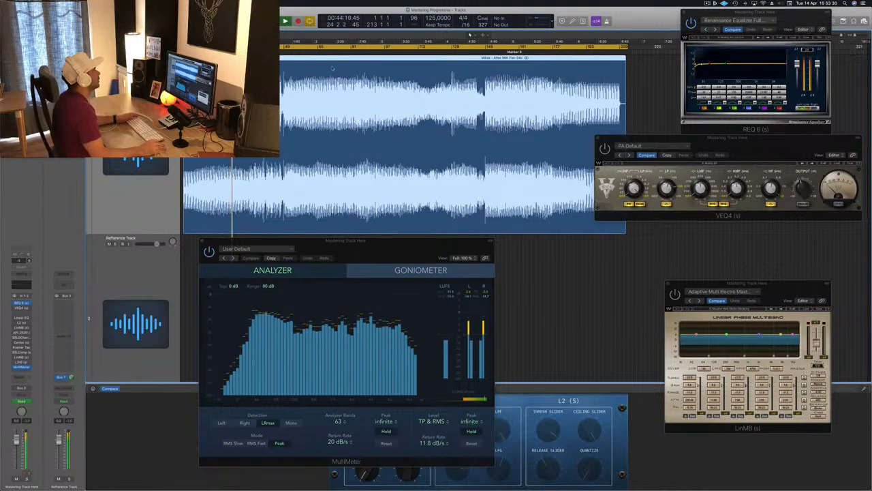
Skip ahead in the mix during playback and trim the output level of the REQ 6 equalizer
key("shift+period")
key("shift+period")
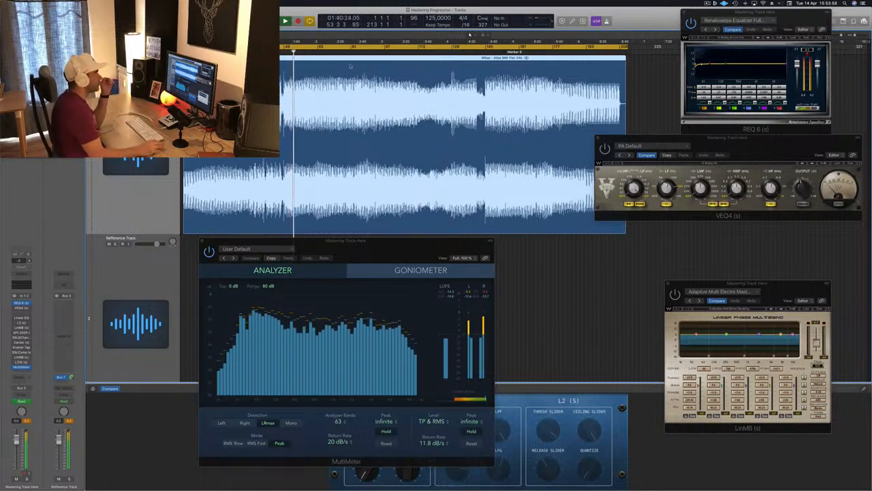
left_click(808, 50)
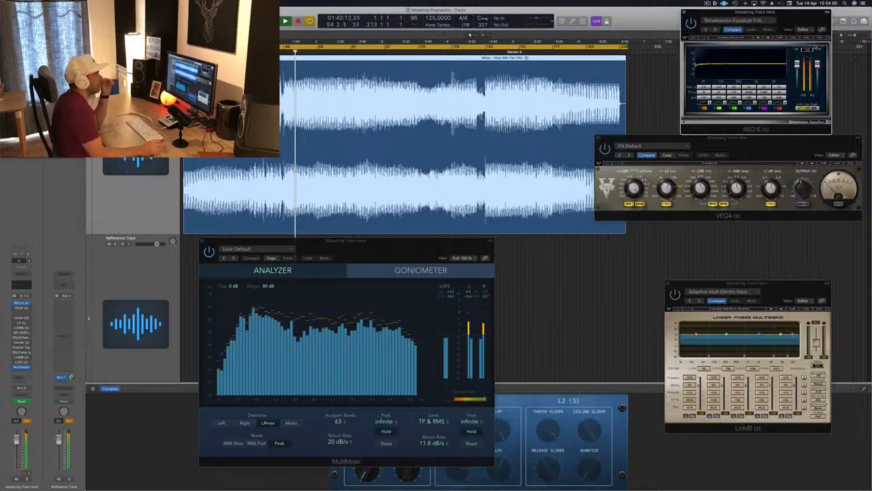
left_click(808, 20)
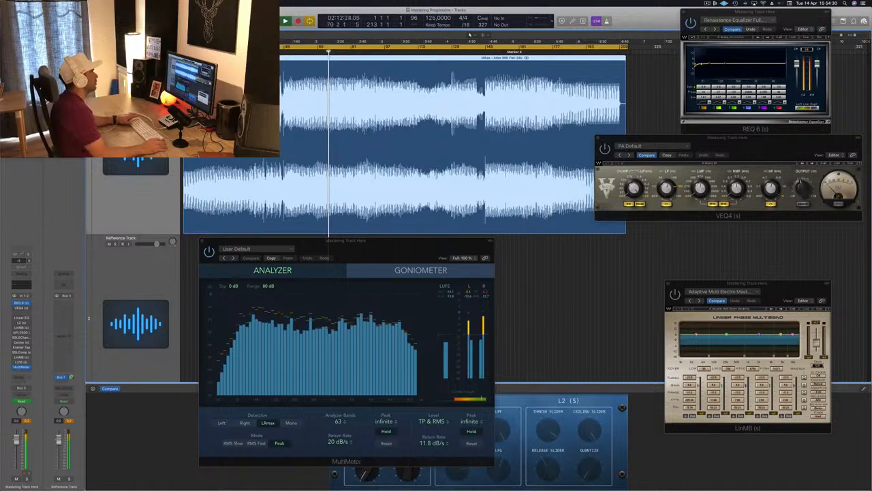
Audition the mix around the middle and late sections, stop, and restart playback from the beginning
left_click(388, 52)
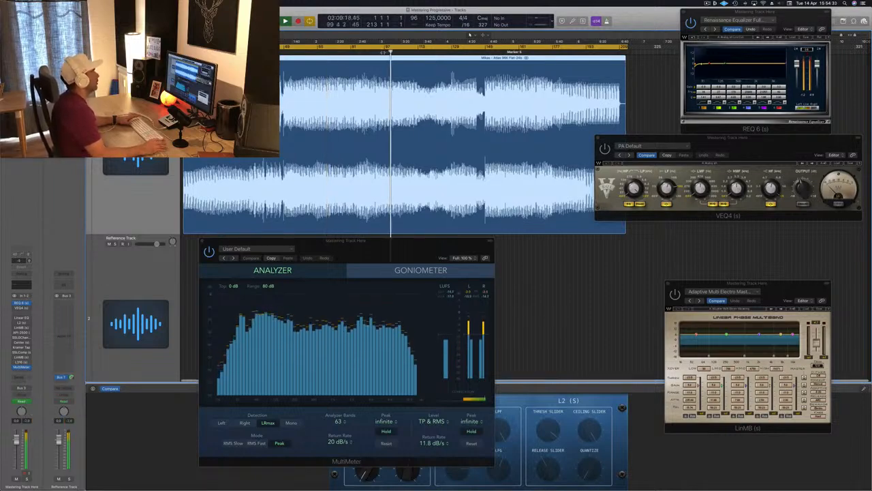
left_click(372, 52)
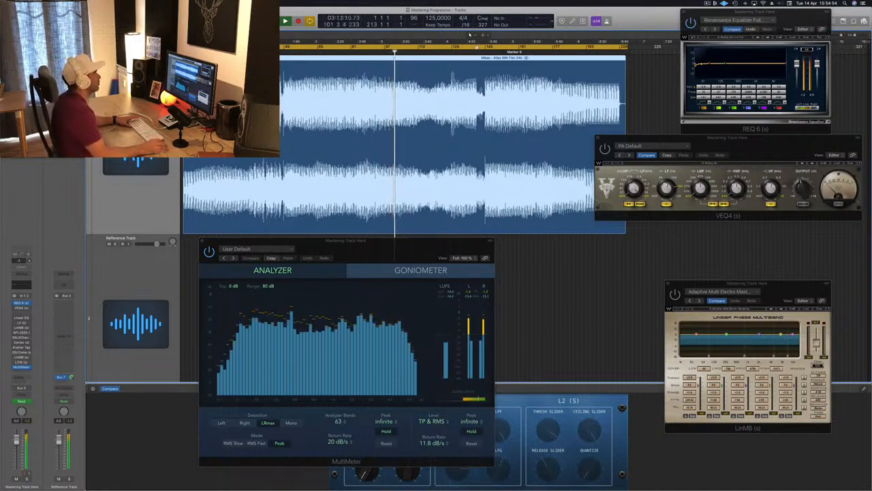
left_click(477, 52)
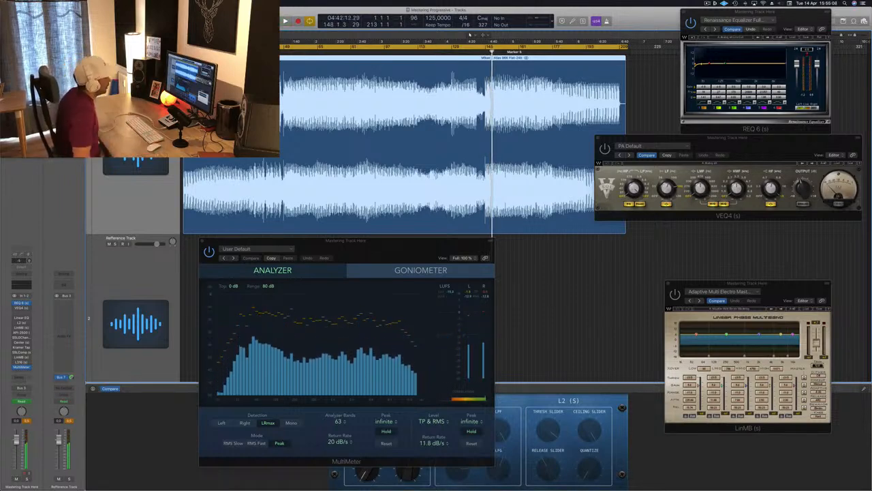
key("space")
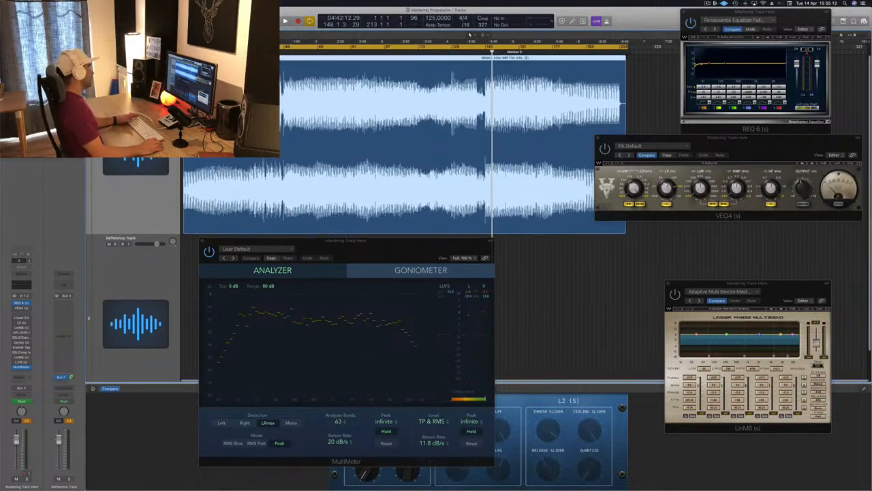
key("Return")
key("space")
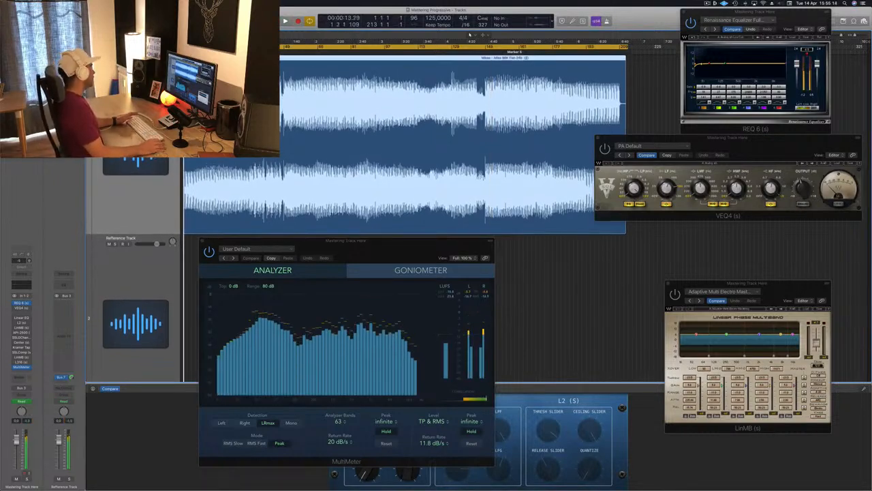
Reposition the REQ 6 window above the VEQ4 and adjust the VEQ4's LF band control
left_click_drag(802, 37, 726, 23)
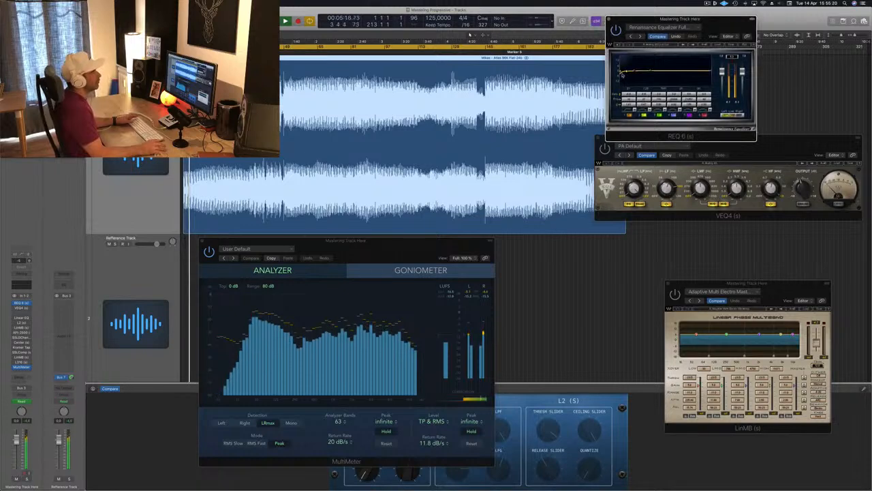
left_click_drag(720, 19, 743, 12)
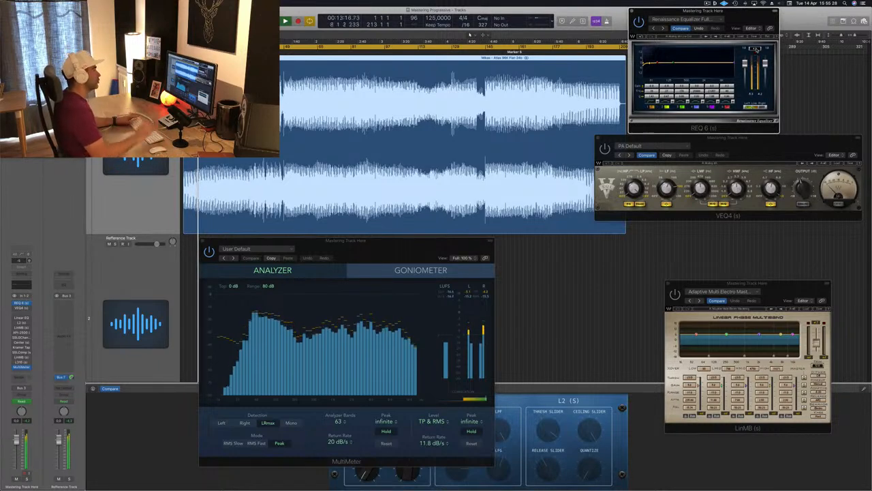
left_click(746, 147)
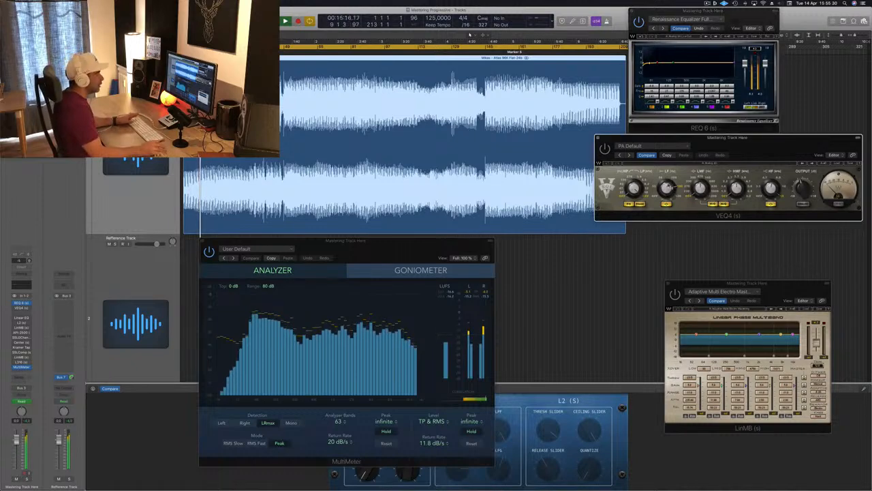
left_click_drag(669, 187, 668, 186)
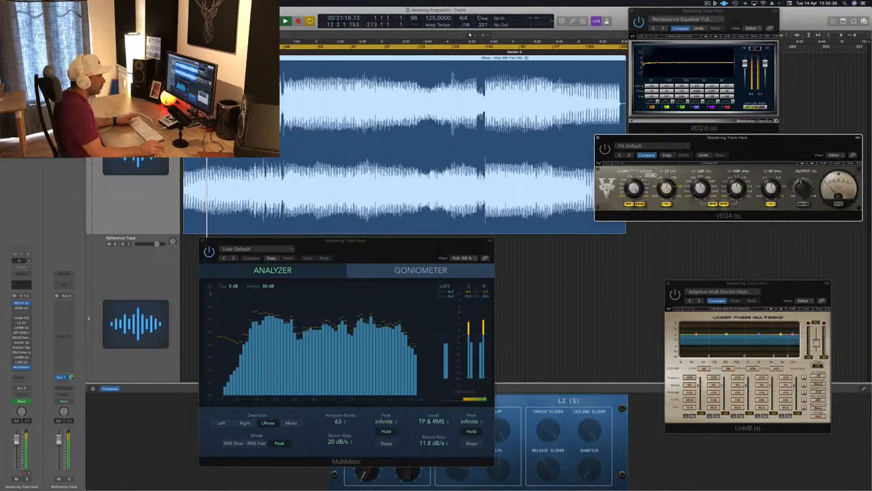
Close the VEQ4 window, enable its insert on the Mastering Track, and place the reopened window below the REQ 6
left_click_drag(591, 140, 563, 140)
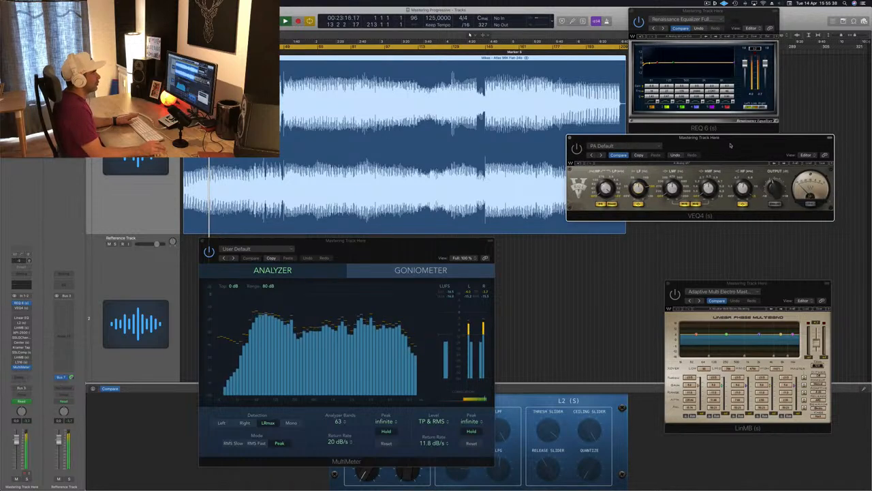
left_click(570, 139)
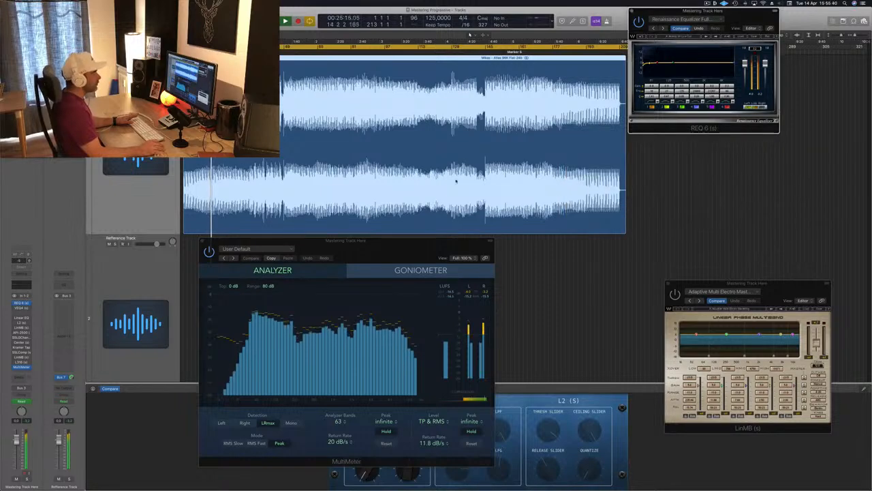
left_click(20, 308)
mouse_move(709, 142)
left_mouse_down()
mouse_move(719, 144)
mouse_move(698, 149)
left_mouse_up()
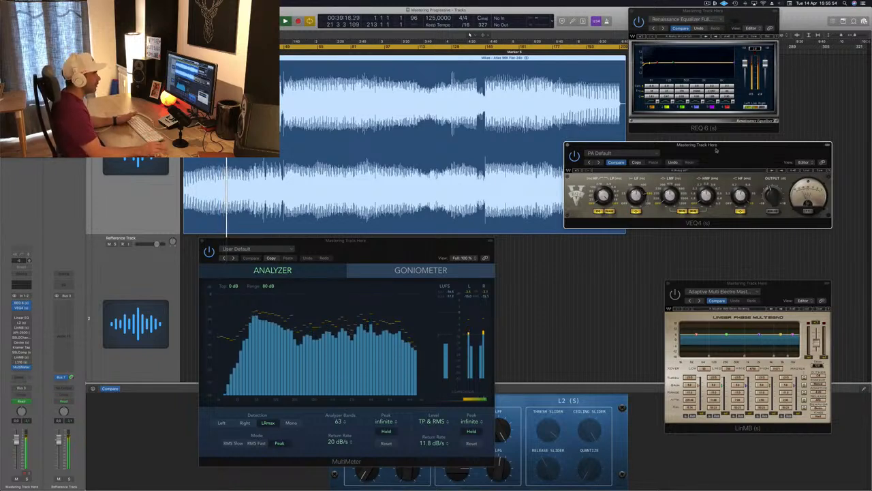
left_click_drag(715, 150, 721, 152)
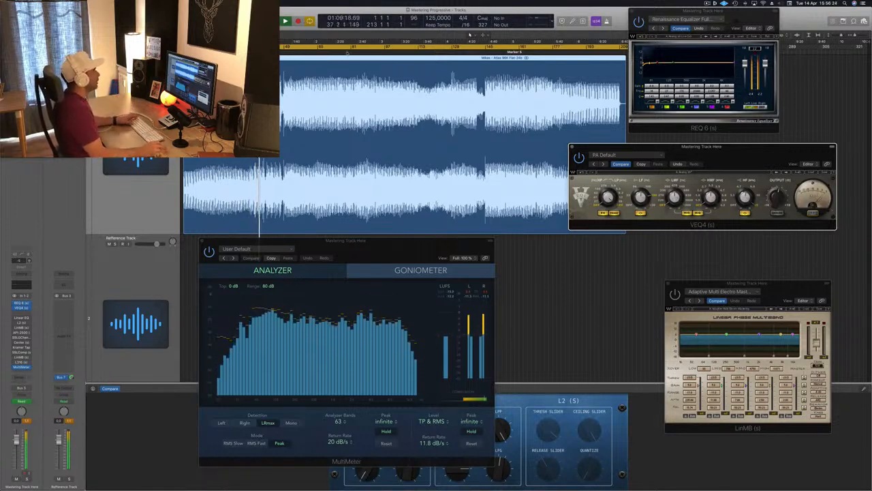
Set playback to start from bar 81, restart it there, and place the VEQ4 window just below the REQ 6
left_click(348, 53)
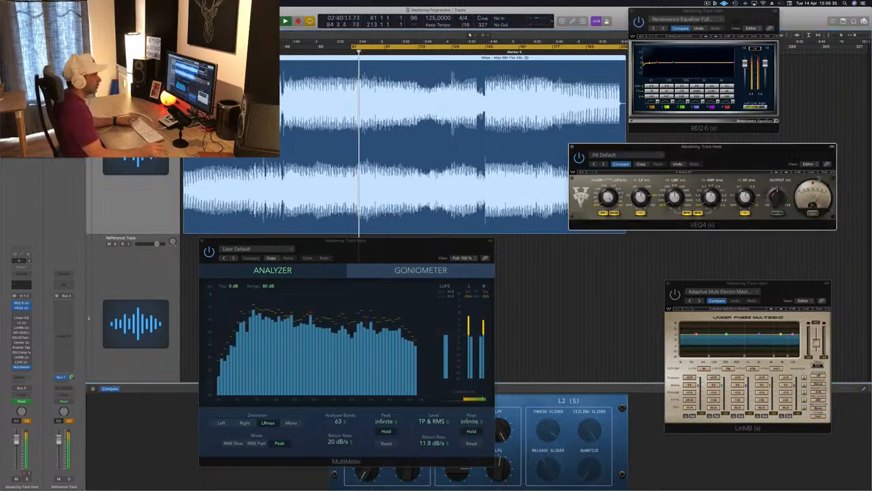
left_click_drag(797, 152, 814, 144)
key("space")
key("space")
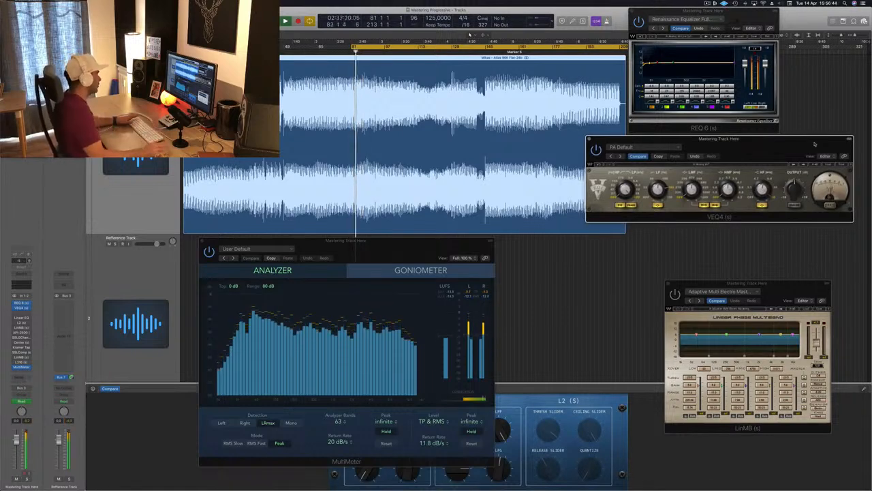
left_click_drag(814, 142, 815, 144)
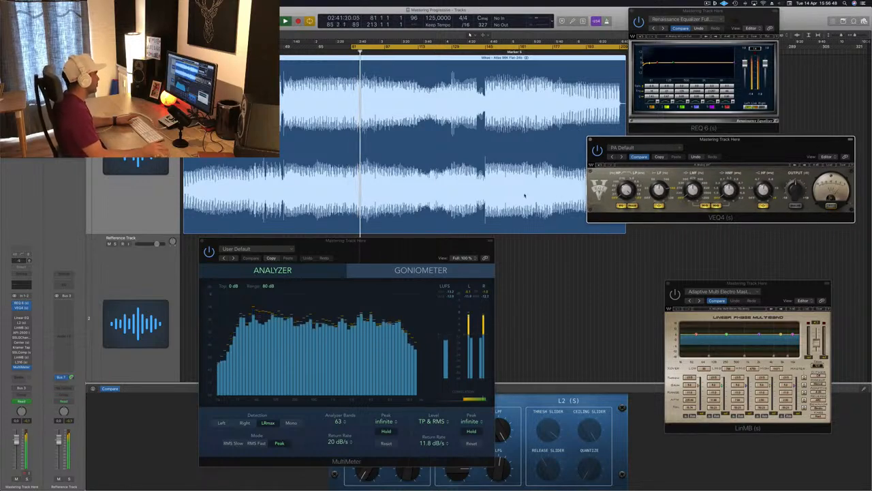
Enable and open the Linear Phase EQ on the Mastering Track, moving its window over the analyzer and waveform
left_click(21, 318)
left_click(22, 318)
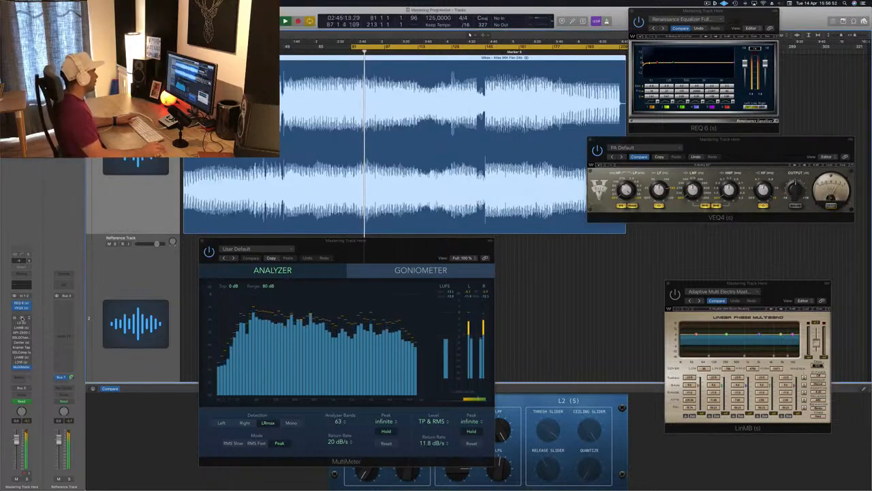
left_click(22, 317)
left_click_drag(168, 24, 347, 92)
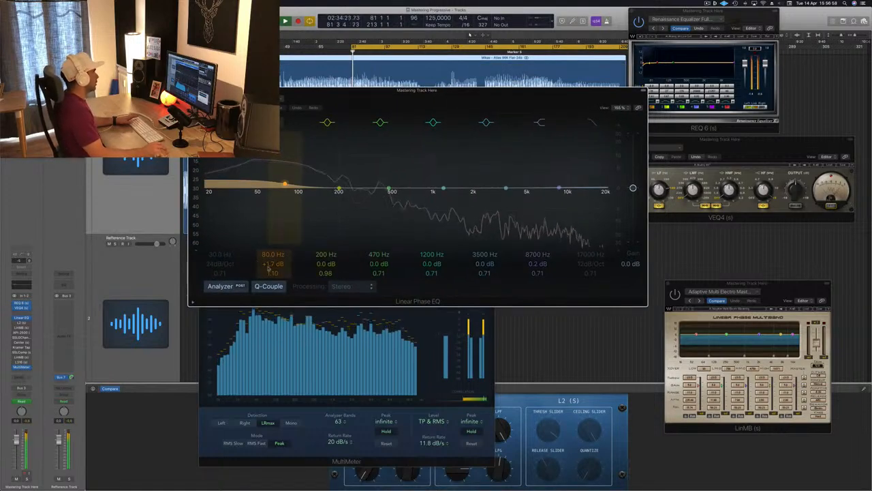
Set the Linear Phase EQ's low shelf to 64 Hz at +1.2 dB, comparing with the EQ bypassed
mouse_move(273, 264)
left_mouse_down()
mouse_move(273, 274)
mouse_move(273, 255)
mouse_move(274, 266)
left_mouse_up()
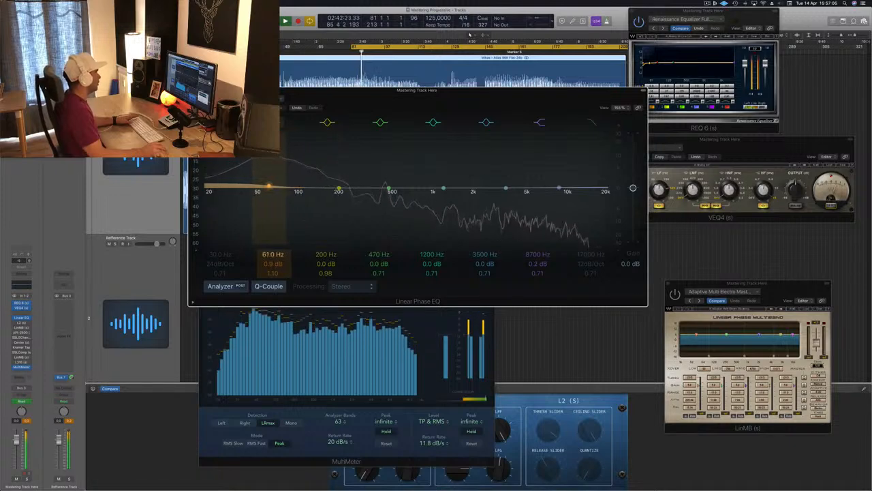
left_click(198, 102)
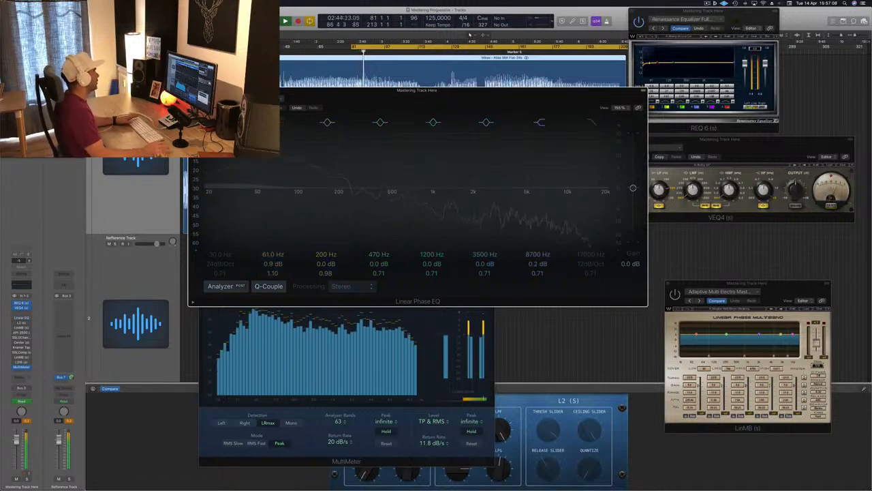
left_click(198, 101)
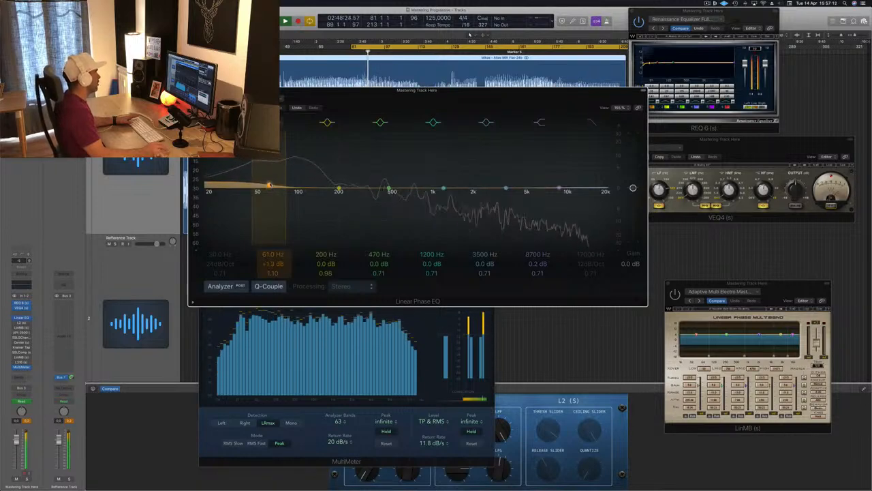
left_click_drag(270, 185, 274, 185)
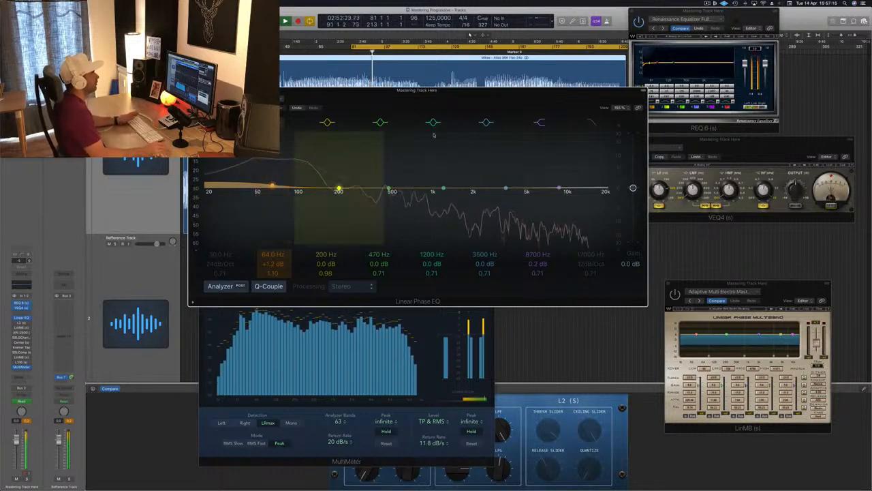
Replay the section from bar 81 and set the Linear Phase EQ's high shelf to 12200 Hz at +1.6 dB
left_click_drag(486, 97, 472, 131)
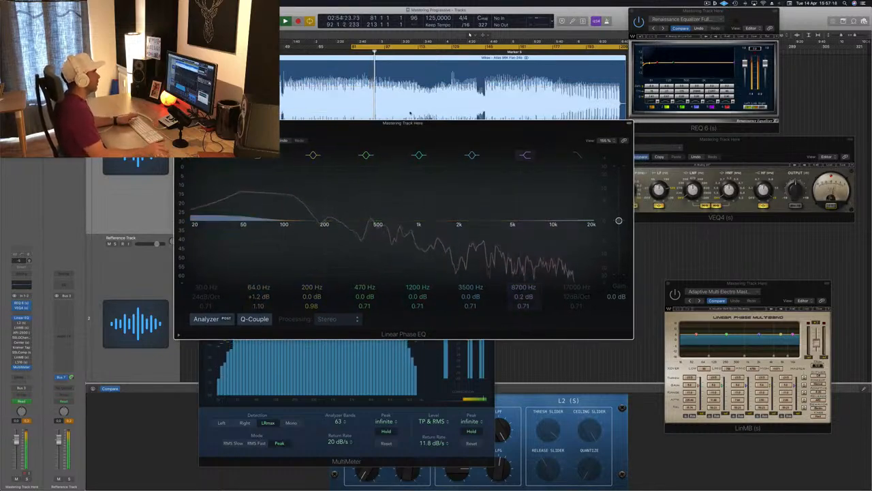
key("space")
key("space")
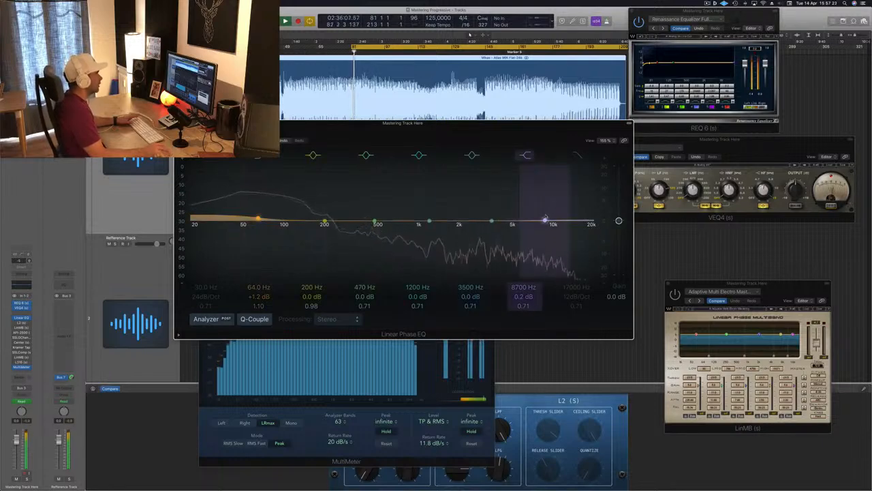
left_click_drag(545, 220, 565, 217)
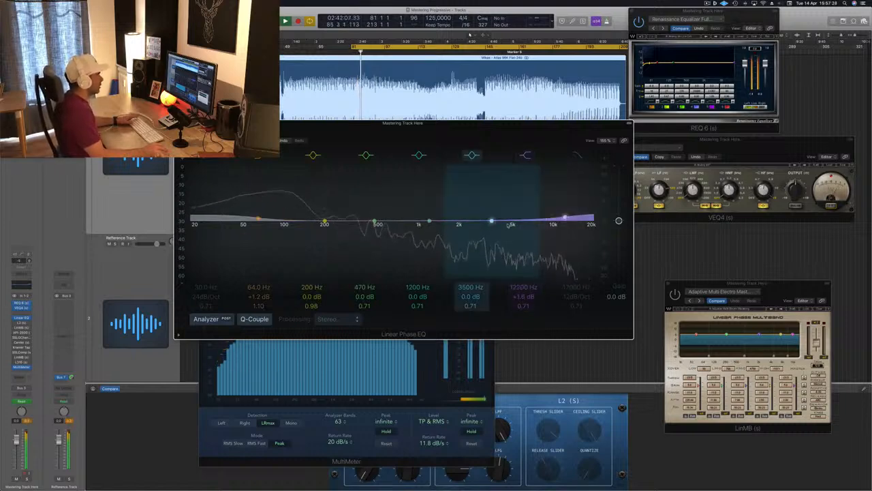
Cut the Linear Phase EQ's 3500 Hz bell band by 0.9 dB at 5800 Hz with a Q of 1.70
left_click_drag(491, 221, 516, 227)
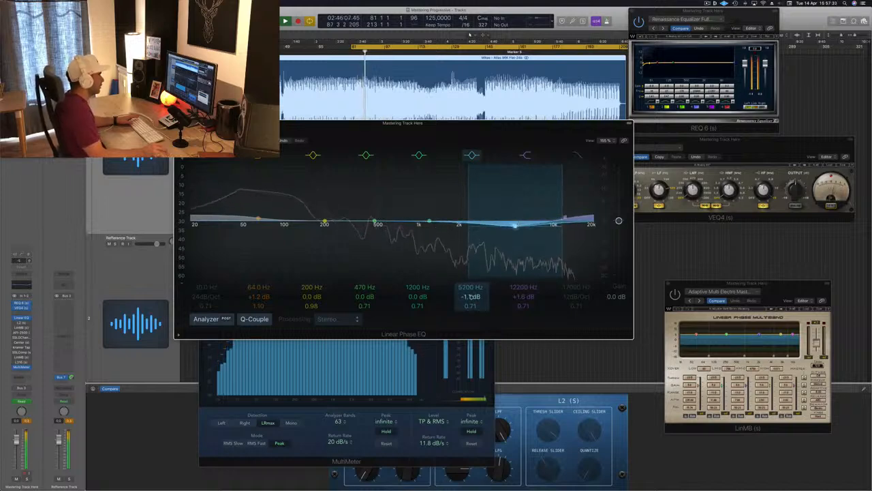
left_click_drag(470, 306, 469, 293)
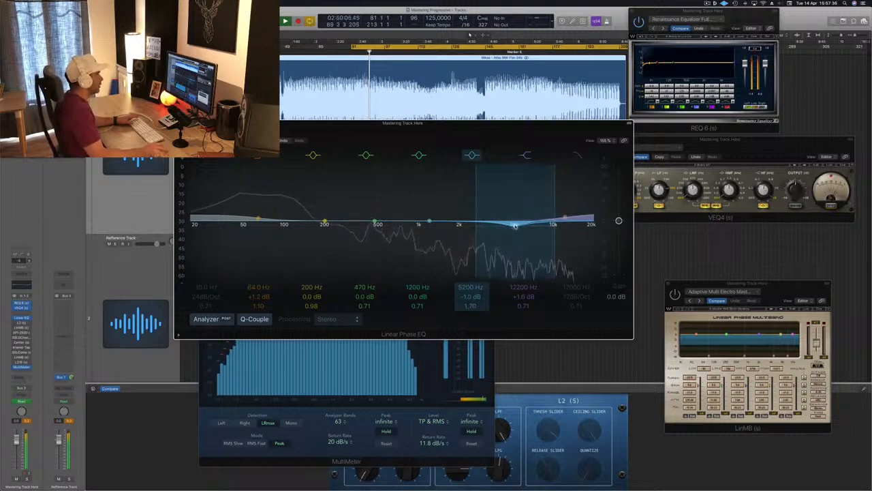
left_click_drag(516, 226, 519, 225)
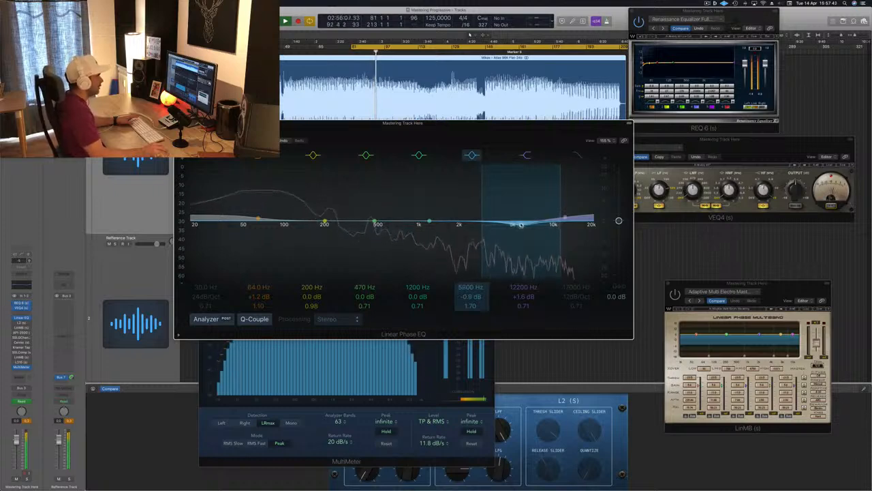
Replay the section from bar 81 and compare the mix with the Linear Phase EQ bypassed and active
key("space")
key("space")
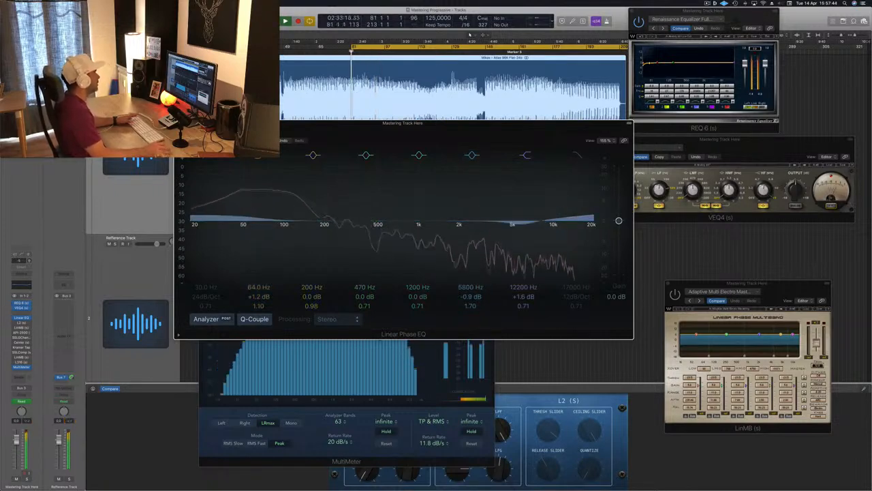
left_click_drag(339, 131, 345, 134)
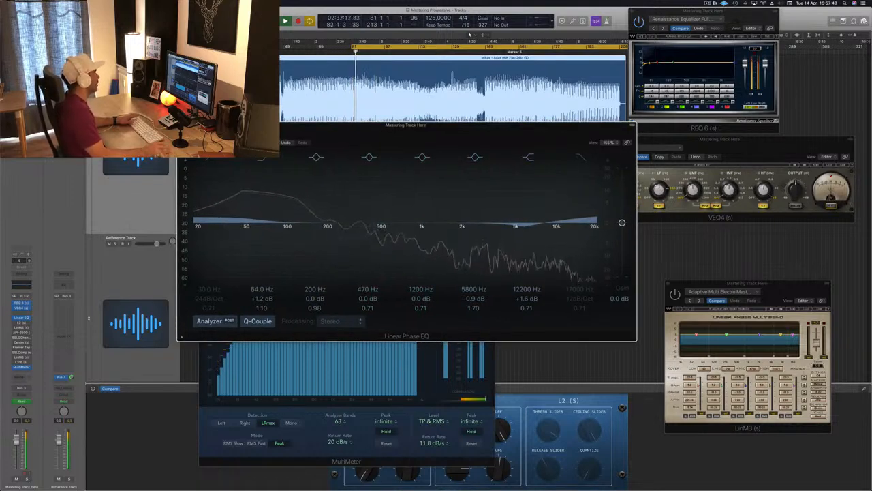
left_click(187, 136)
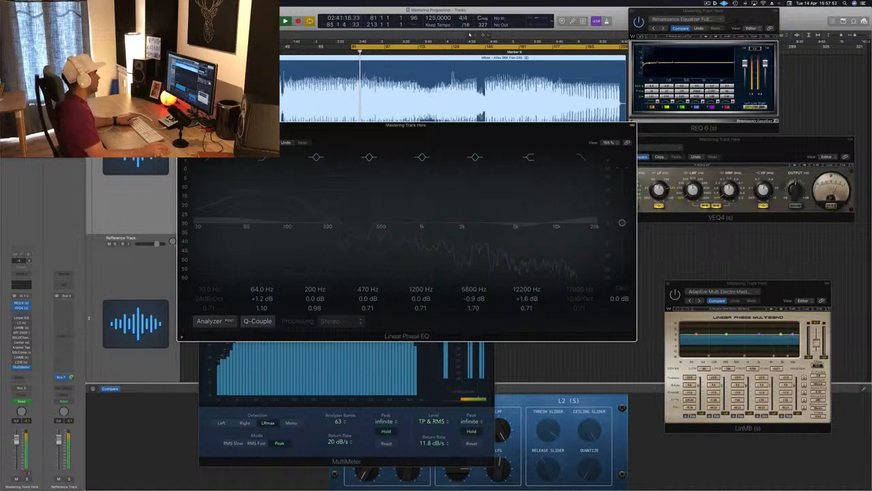
left_click(188, 136)
left_click_drag(243, 126, 299, 128)
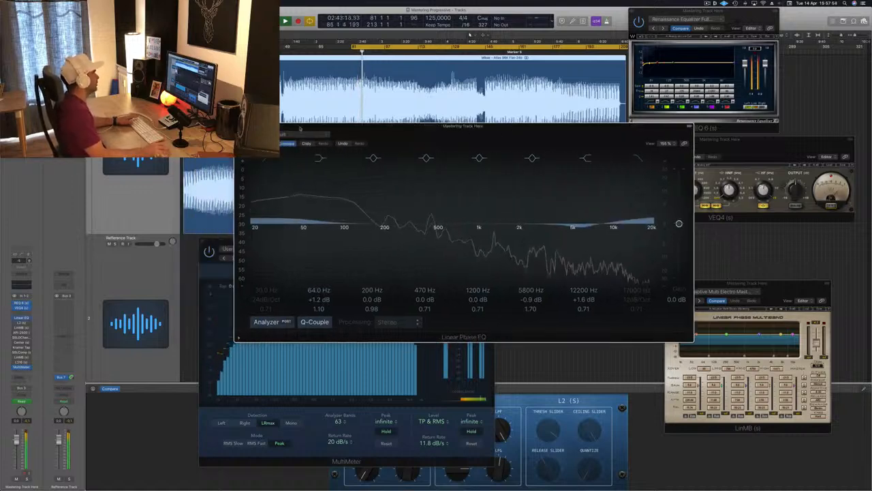
Close the Linear Phase EQ, open the L2 limiter over the VEQ4 and switch it on
left_click(239, 126)
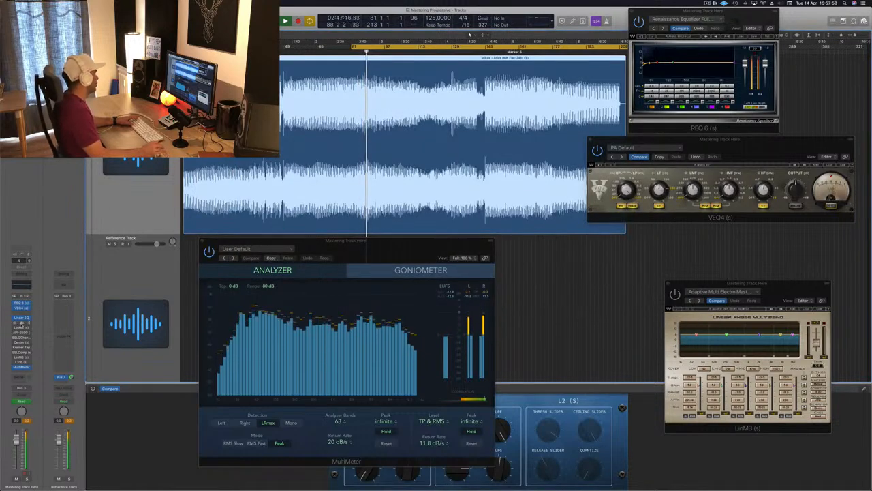
left_click(21, 323)
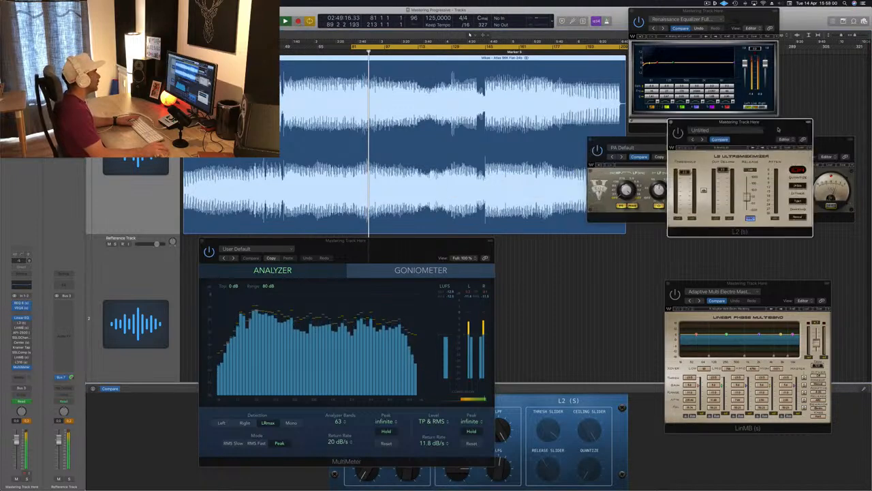
left_click_drag(778, 129, 683, 209)
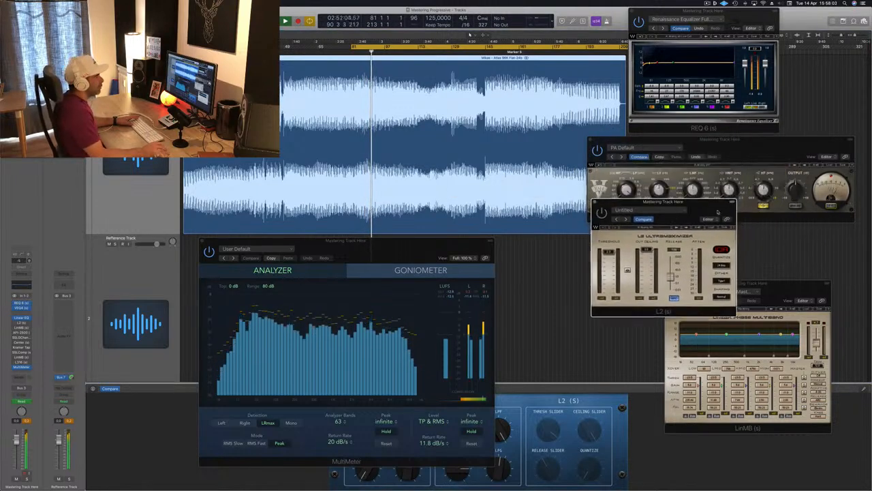
left_click(671, 277)
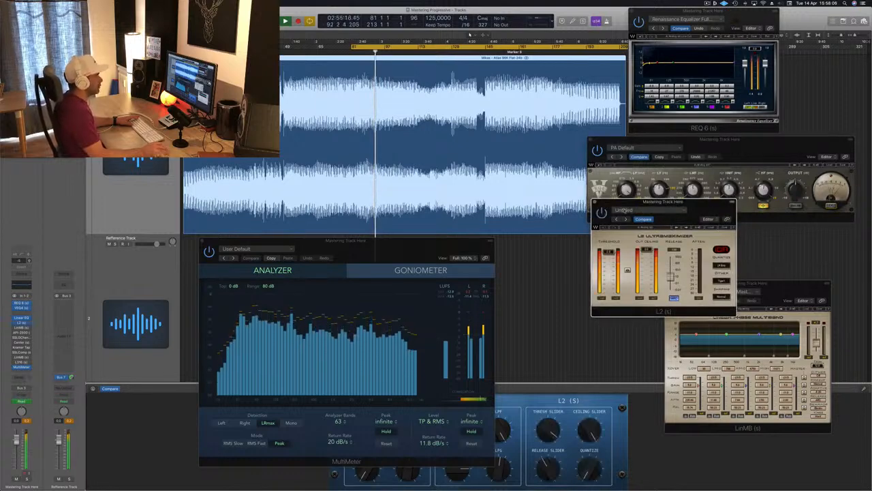
left_click_drag(623, 210, 660, 189)
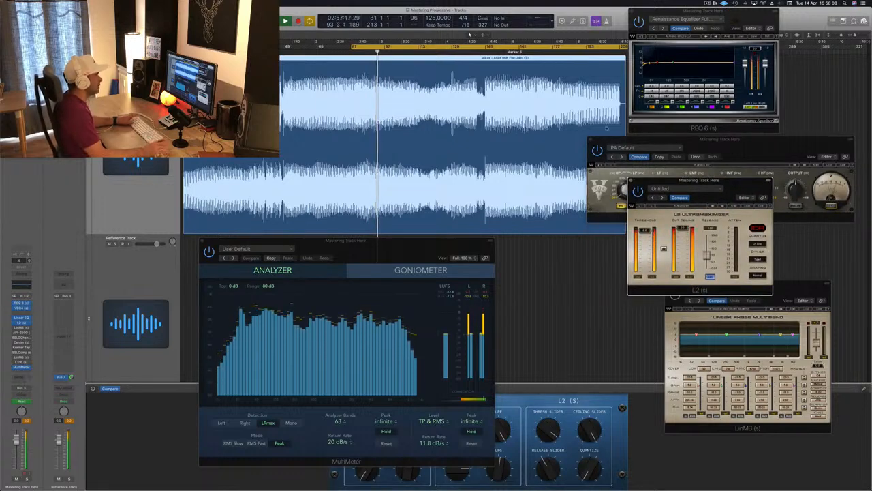
Extend the start of the cycle range back to bar 65 and replay the section with the L2 active
key("space")
key("space")
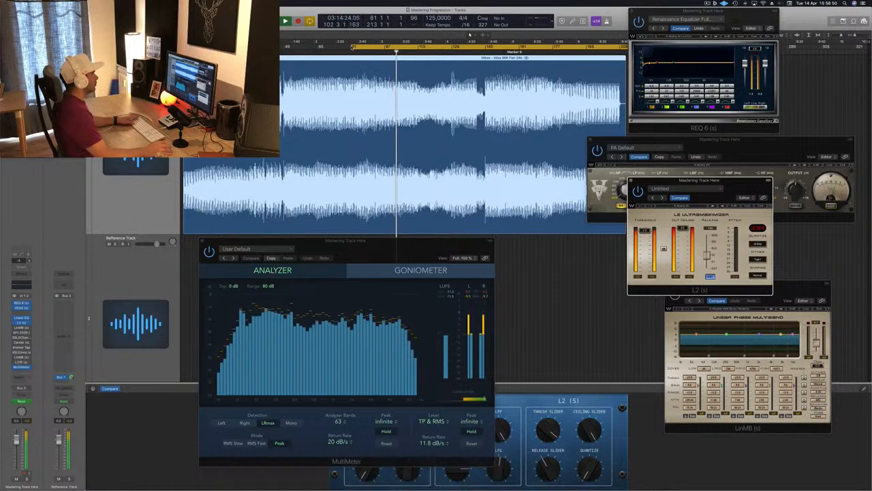
left_click_drag(353, 49, 317, 46)
key("space")
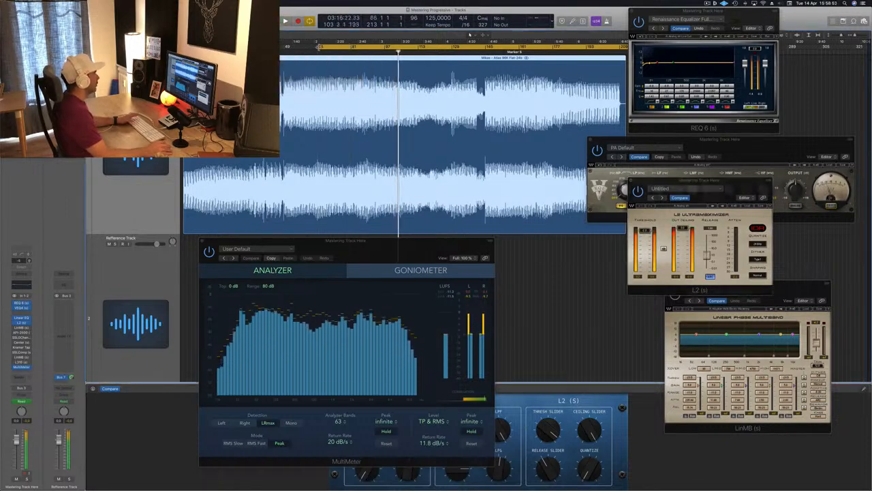
key("space")
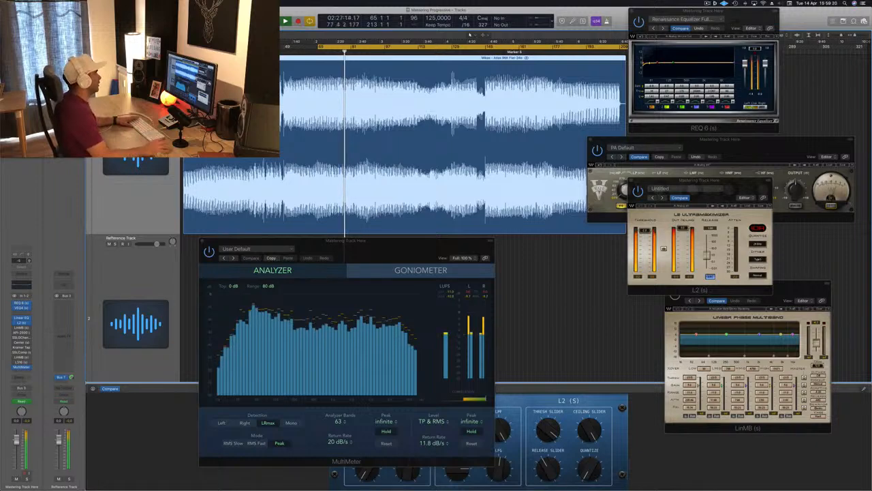
Bring the LinMB with its Adaptive Multi Electro Mastering preset over the L2 and switch it on during playback
left_click(21, 329)
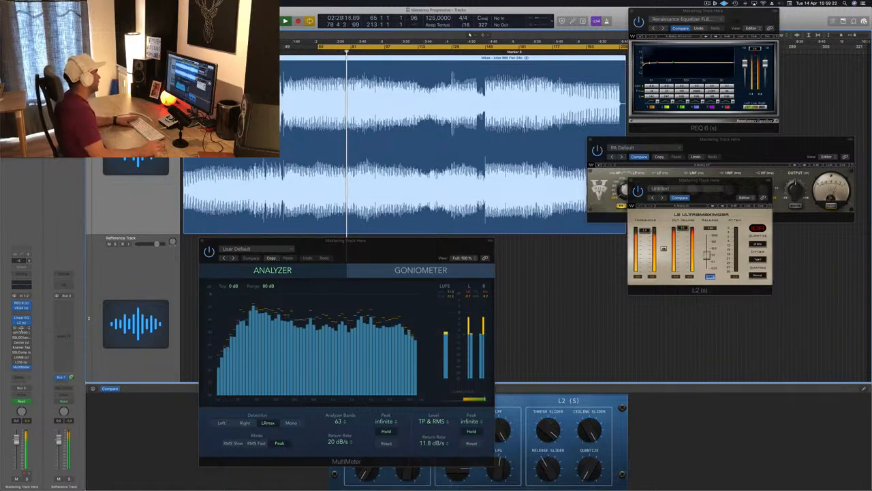
left_click(21, 328)
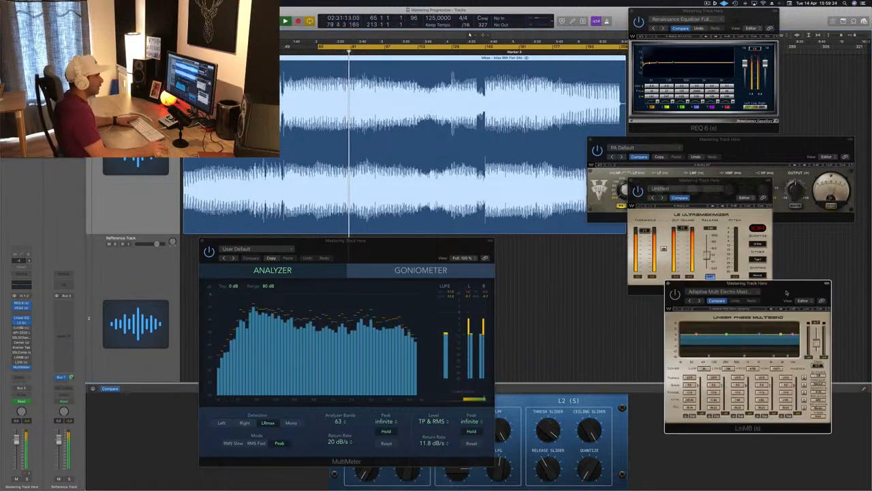
left_click_drag(795, 293, 729, 159)
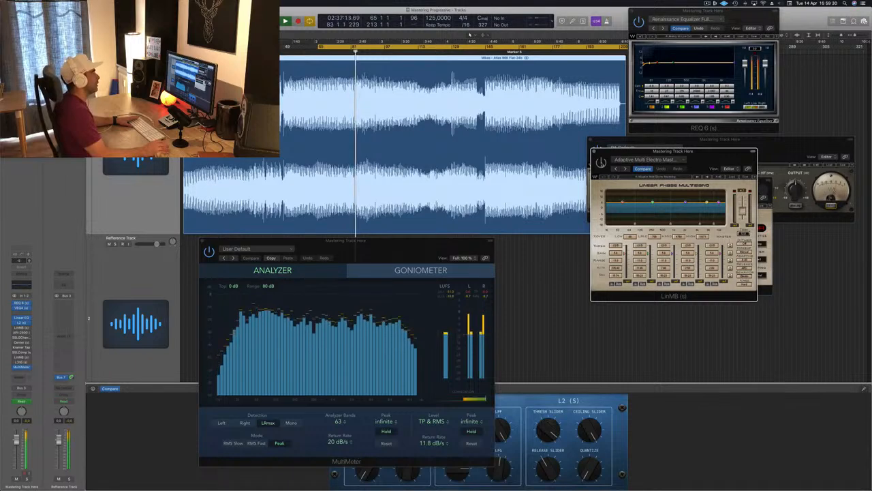
left_click(601, 163)
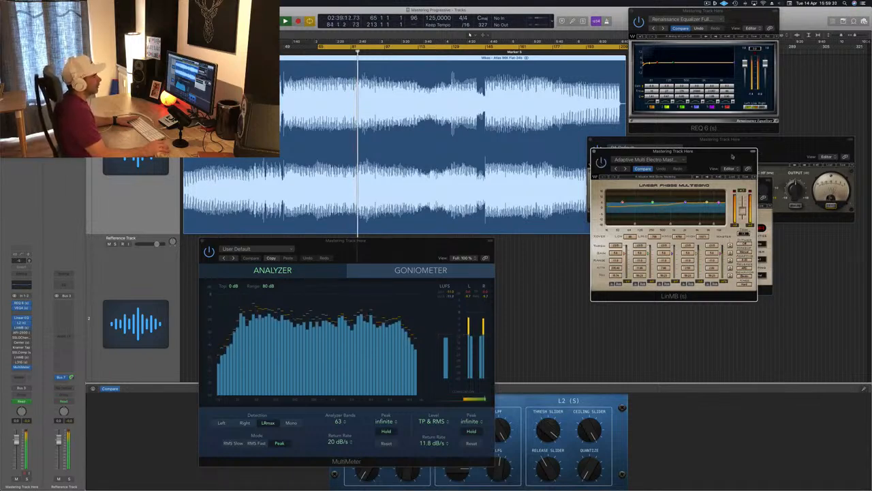
left_click_drag(721, 155, 740, 180)
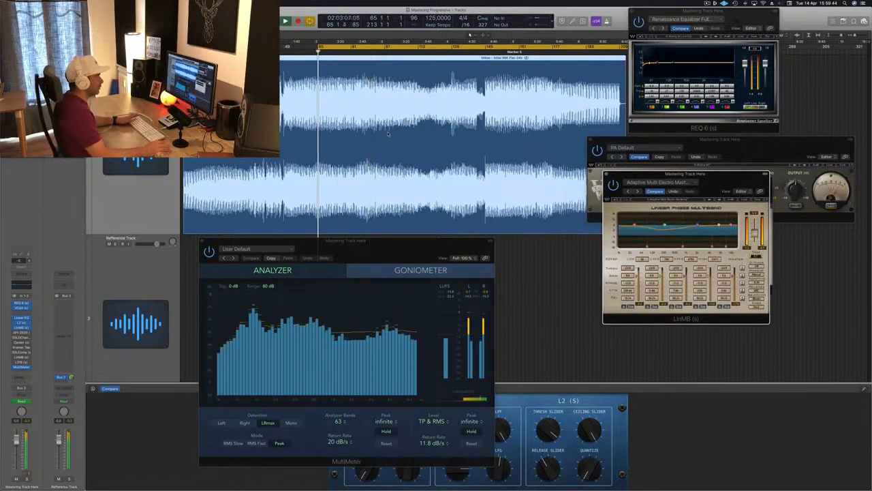
left_click_drag(738, 180, 728, 180)
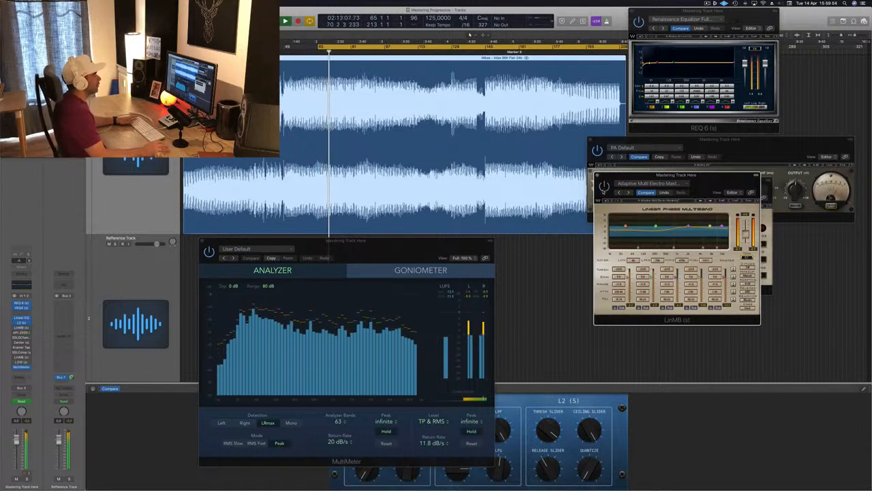
left_click_drag(725, 181, 714, 185)
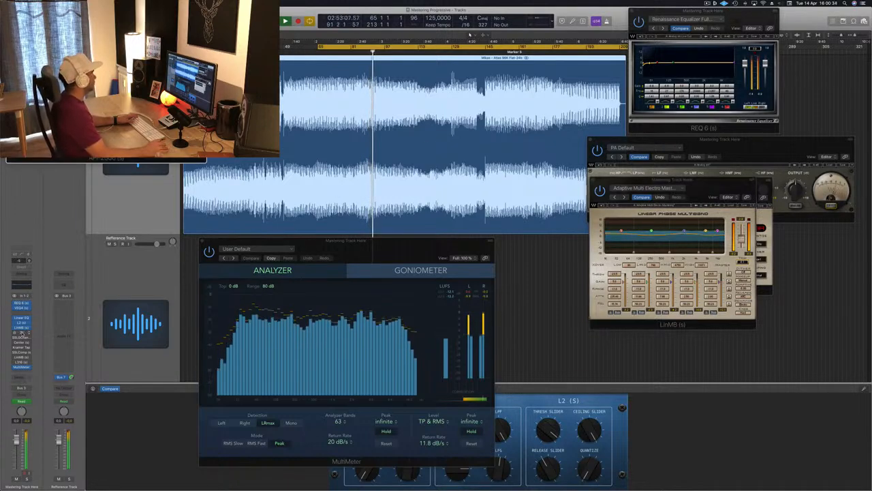
Open the API-2500 compressor and arrange it directly beneath the LinMB
left_click_drag(93, 16, 708, 284)
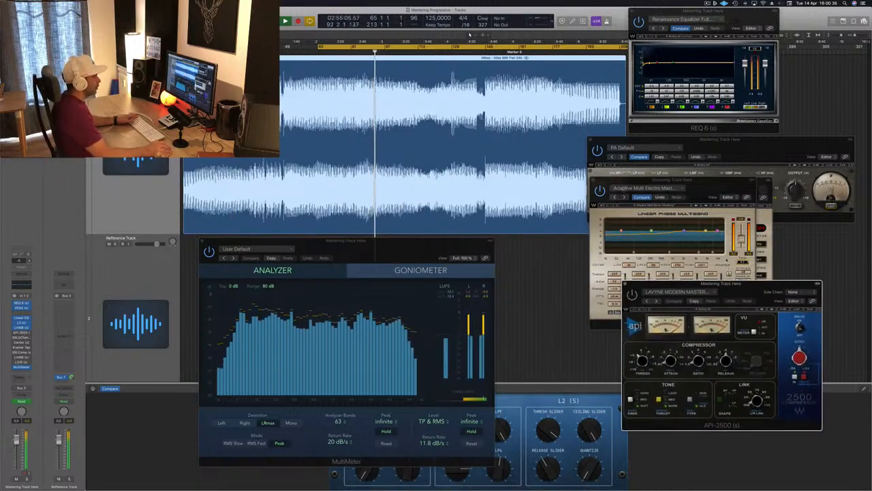
left_click_drag(690, 182, 693, 131)
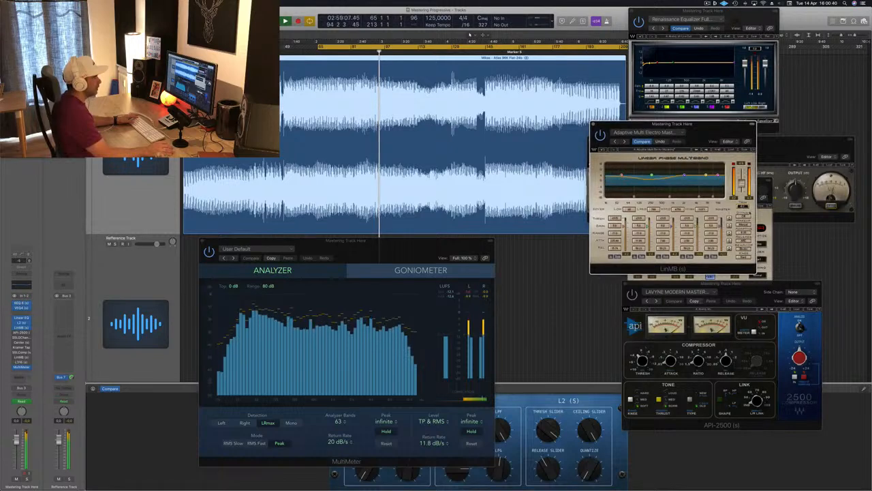
left_click_drag(782, 289, 748, 220)
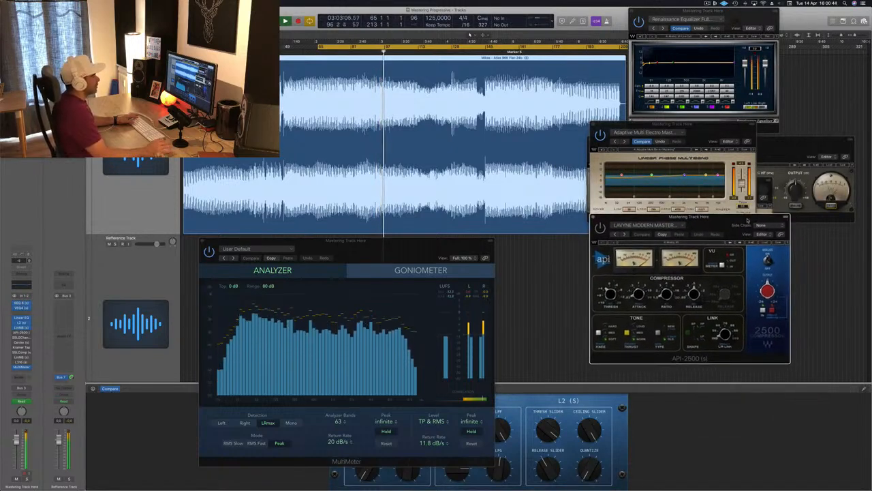
Switch on the API-2500 and replay the section from bar 65, checking the mix on the MultiMeter
key("space")
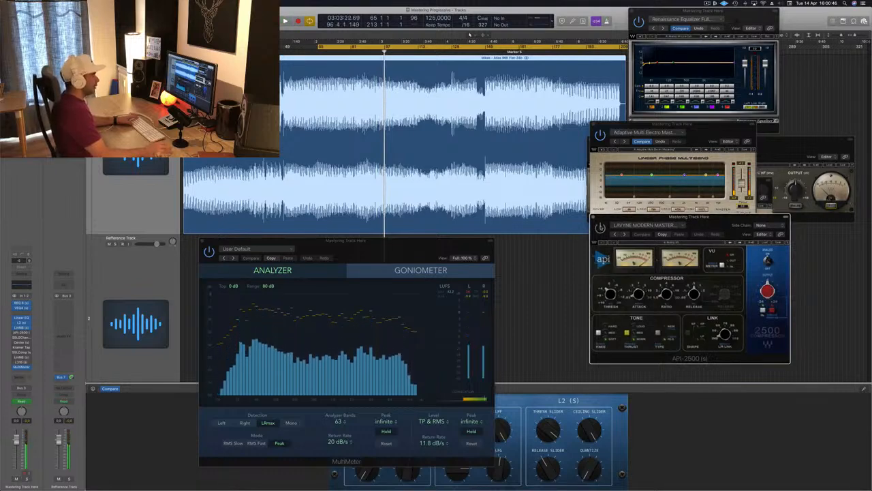
key("space")
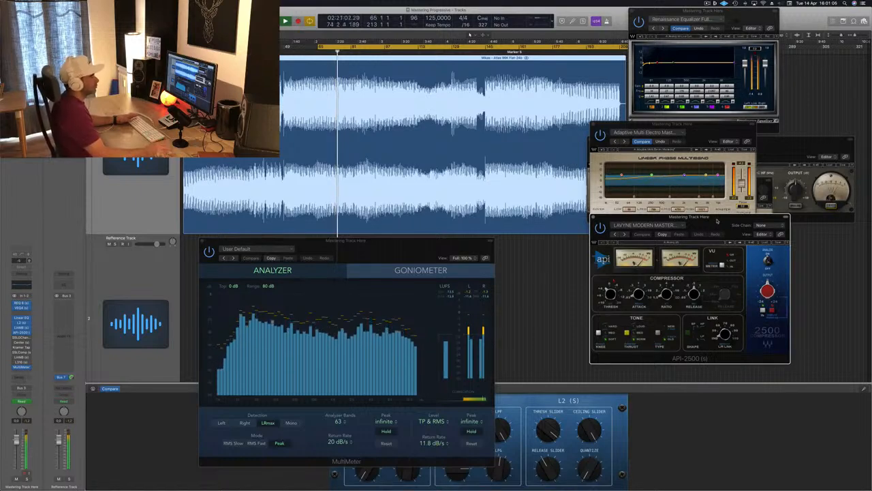
left_click_drag(717, 220, 718, 222)
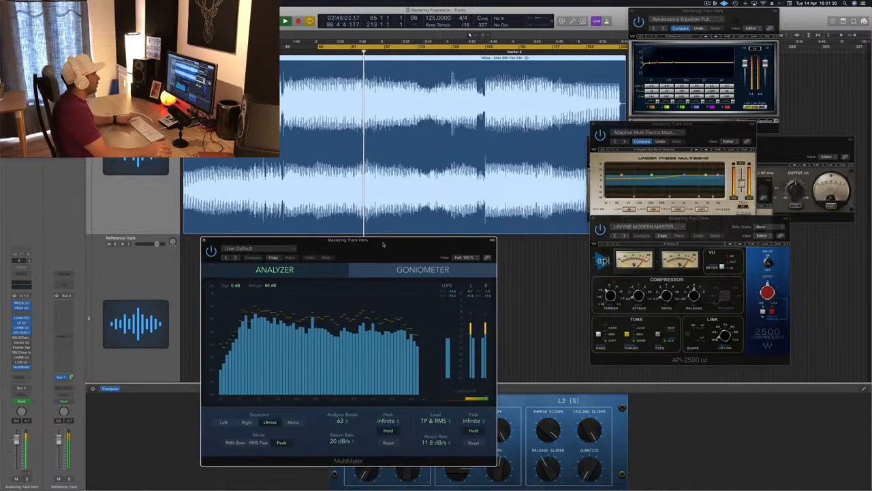
left_click_drag(383, 244, 375, 241)
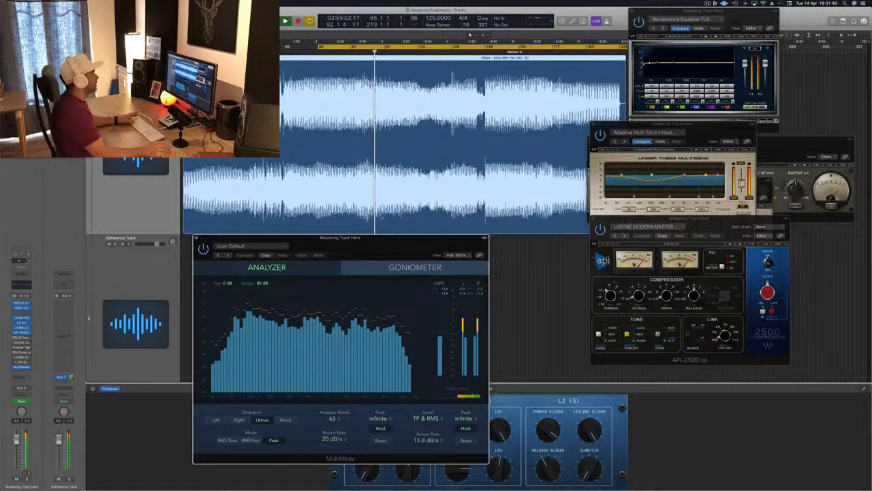
key("space")
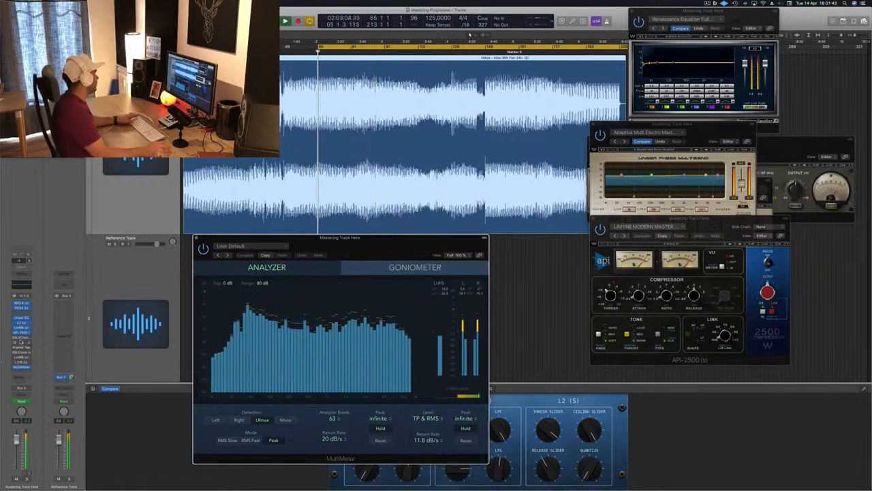
Open the SSLGChannel plug-in, place it above the MultiMeter and browse its factory presets
left_click(21, 339)
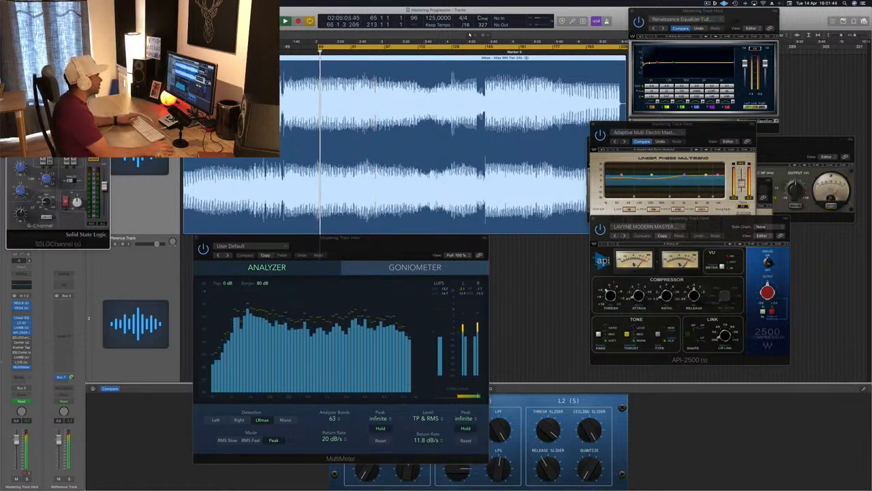
left_click_drag(81, 17, 386, 100)
left_click(365, 107)
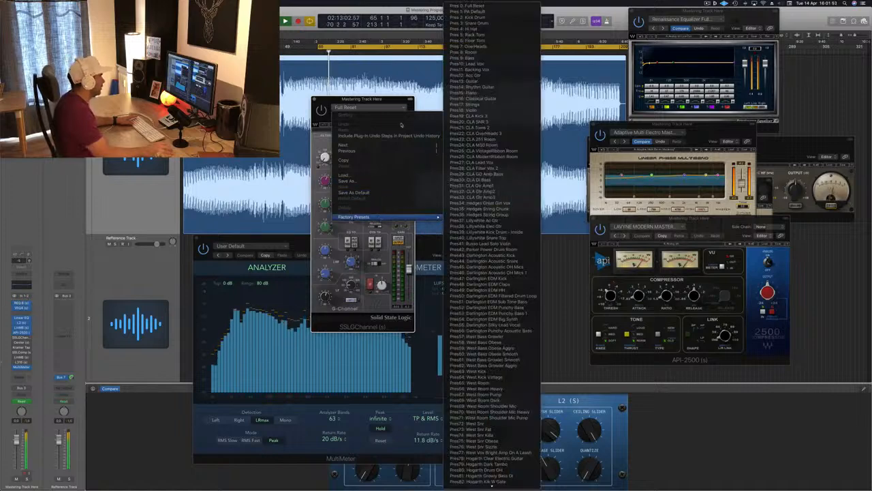
left_click(338, 108)
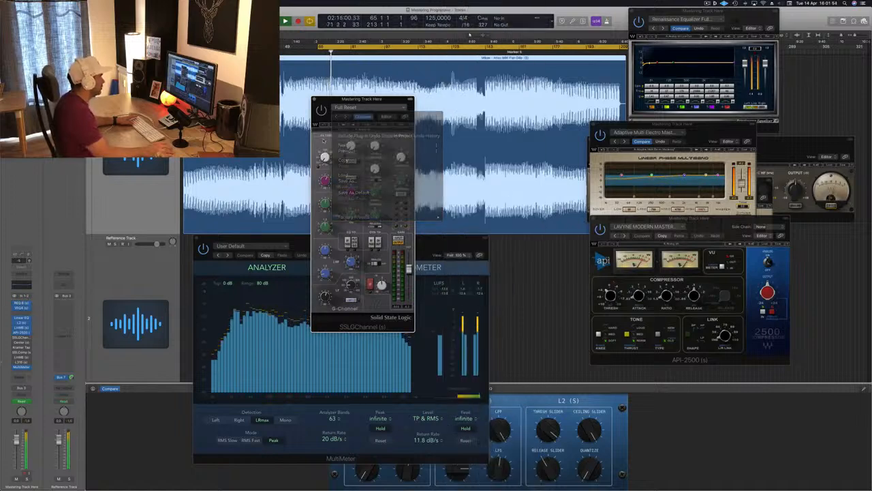
left_click(340, 110)
left_click(325, 180)
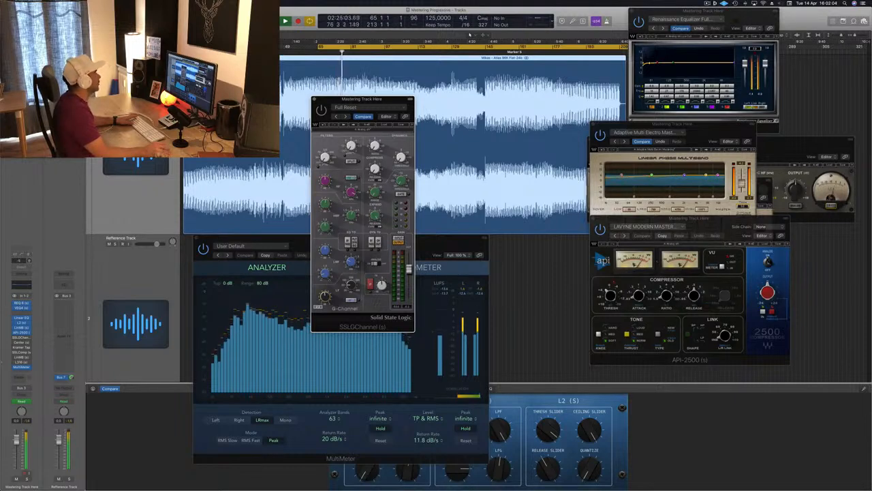
Switch on the SSLGChannel with the Full Reset preset and replay the section from bar 65 to judge its effect
key("space")
key("space")
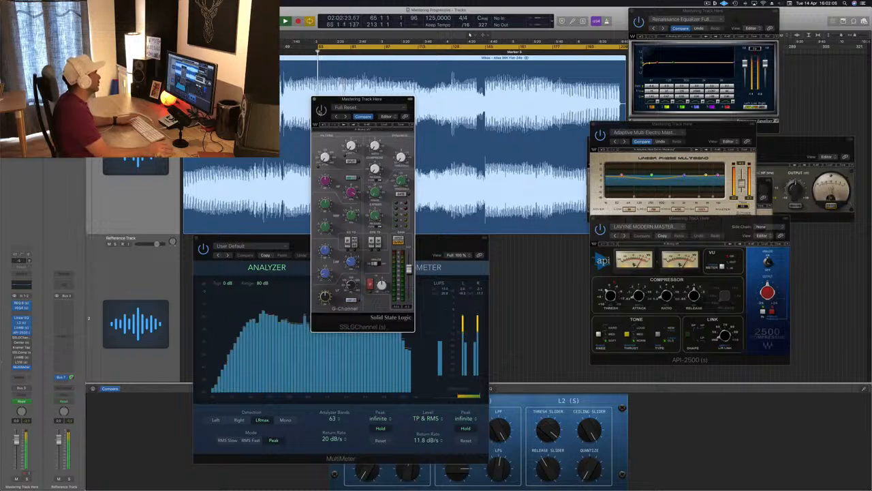
left_click_drag(375, 101, 413, 101)
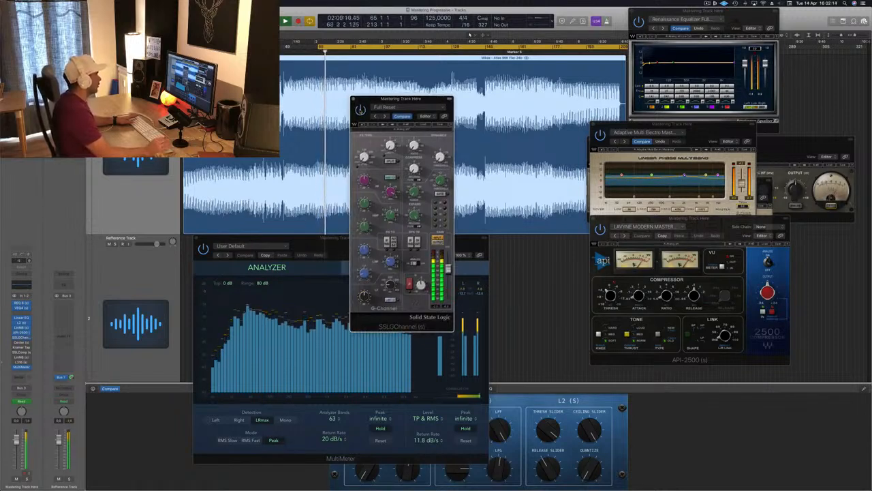
left_click_drag(416, 99, 439, 114)
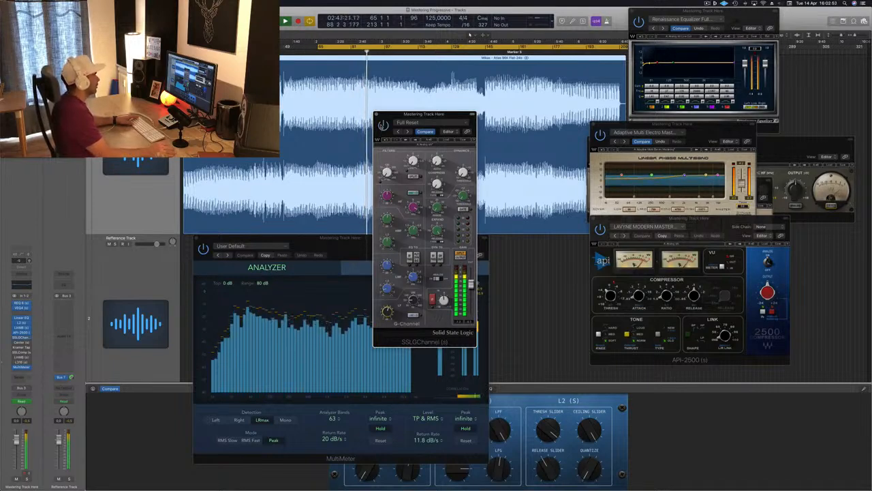
left_click_drag(391, 117, 425, 168)
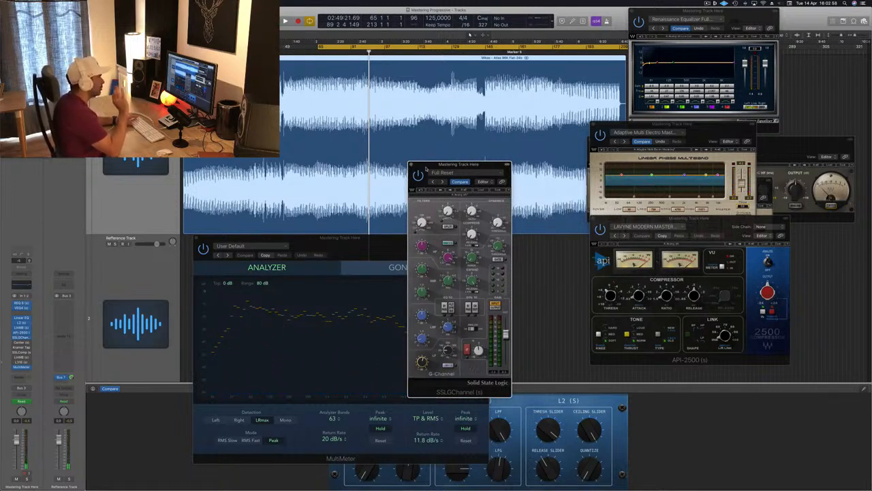
key("space")
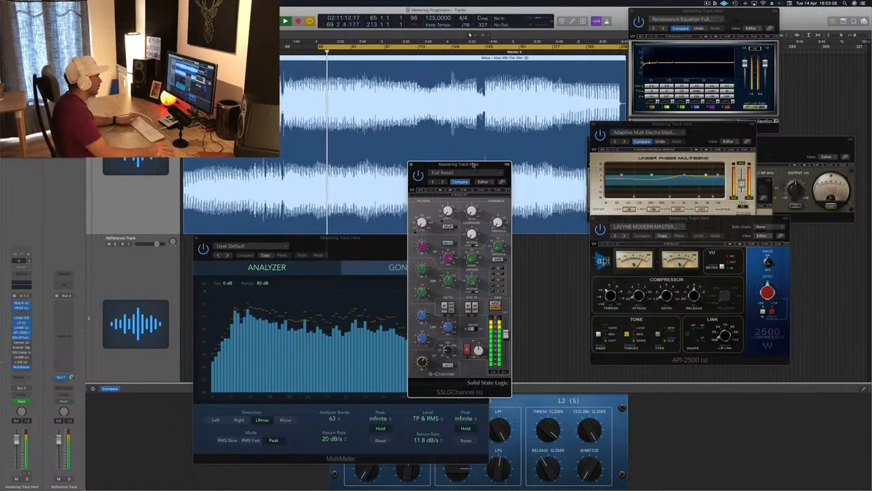
Move the SSLGChannel beside the LinMB while listening and close its window
left_click_drag(475, 165, 551, 132)
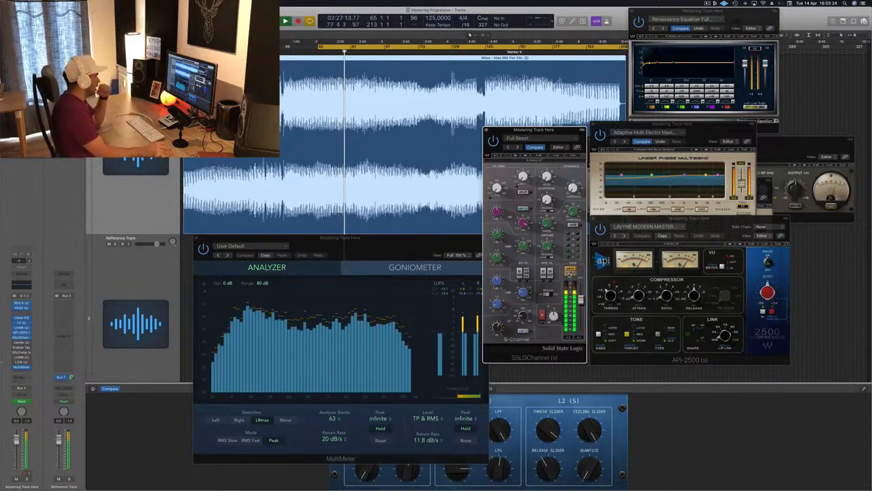
left_click_drag(557, 132, 559, 128)
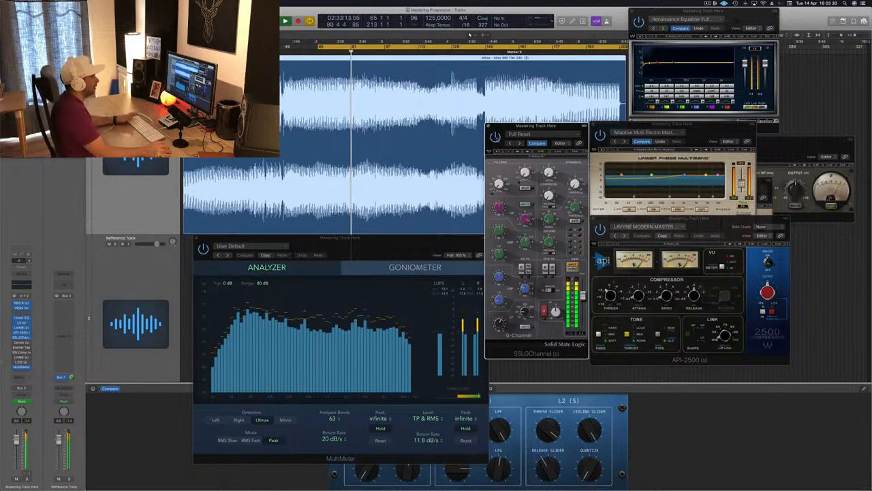
left_click(488, 127)
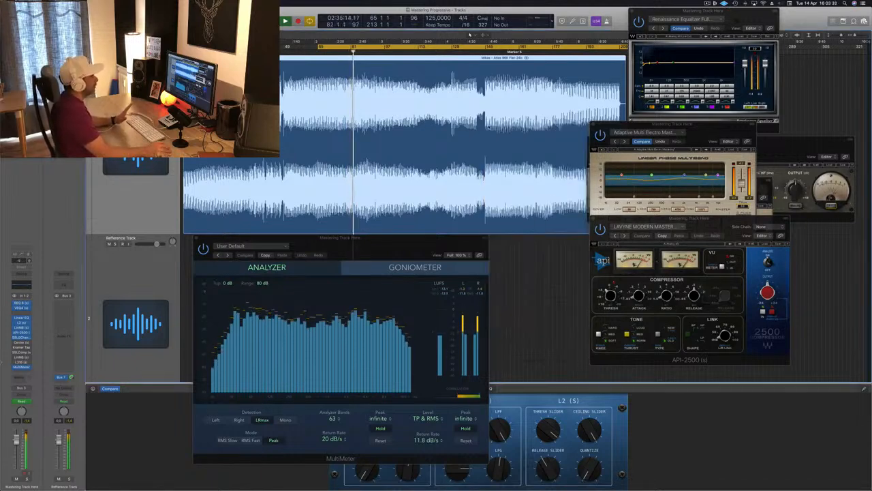
Replay the section from bar 65 to listen to the mix with the SSLGChannel in the chain
key("space")
key("space")
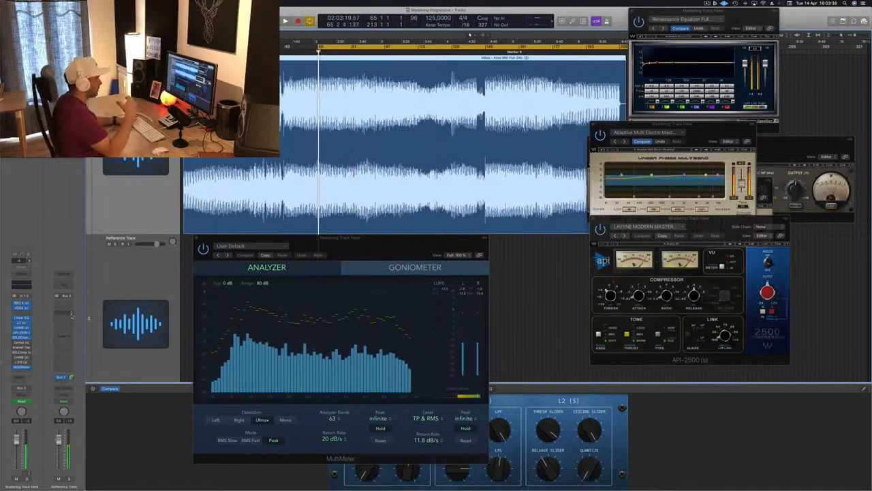
key("space")
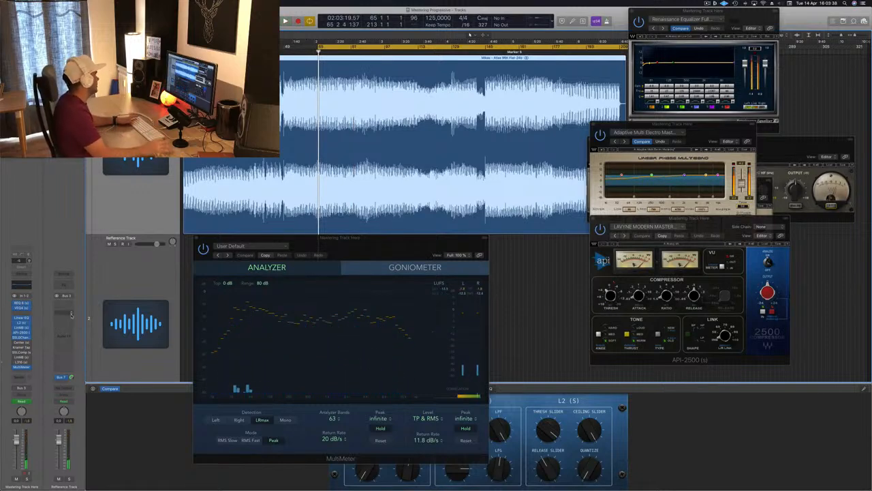
key("space")
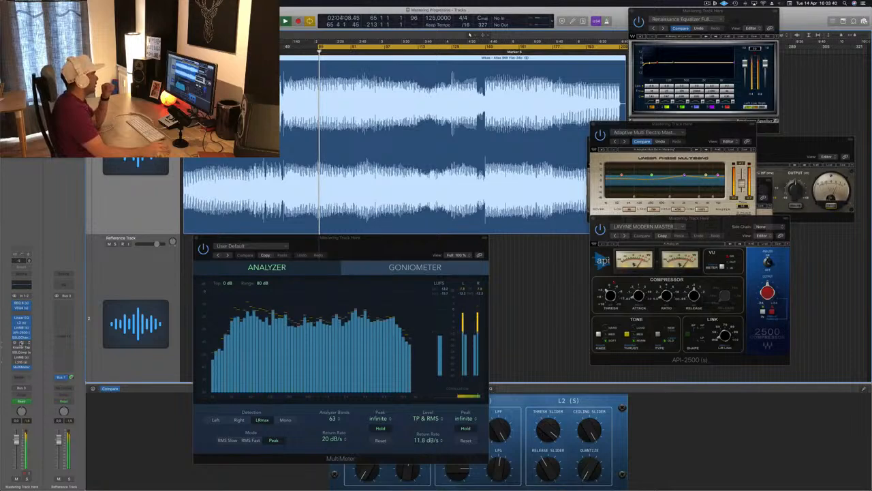
Open the Center plug-in during playback, place its window over the MultiMeter and switch the plug-in on
left_click(19, 341)
left_click_drag(69, 15, 436, 142)
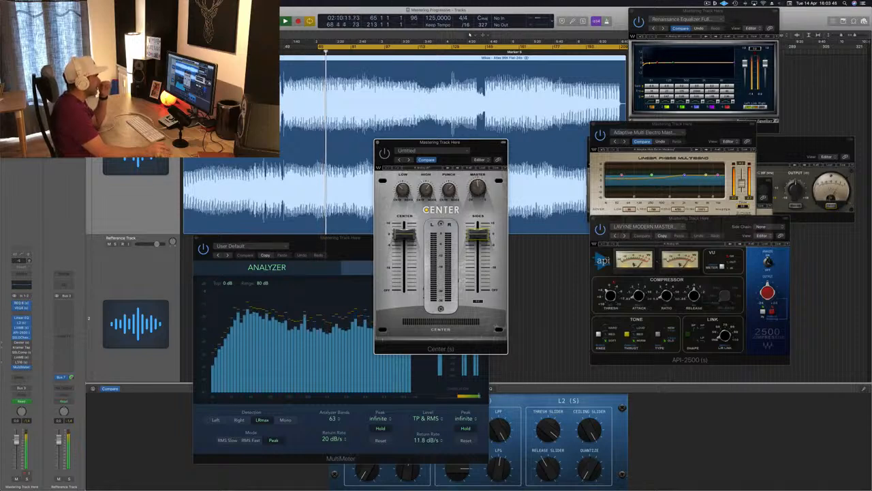
left_click_drag(475, 149, 479, 148)
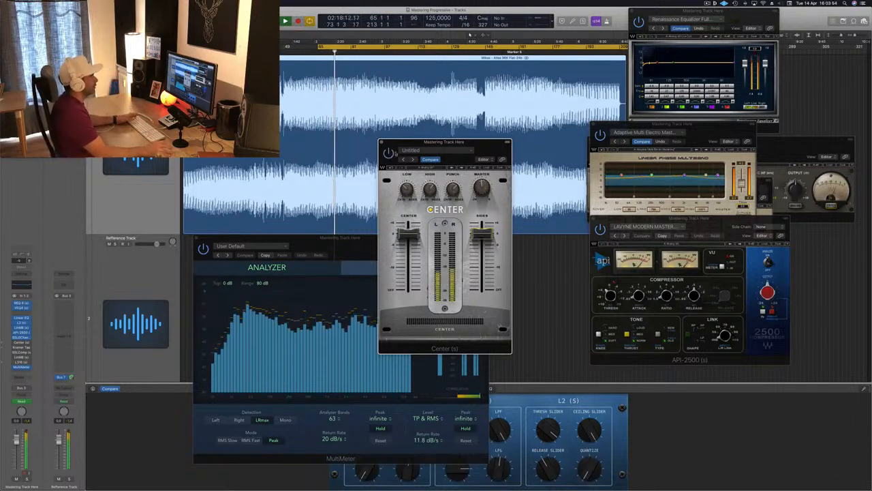
left_click_drag(406, 154, 410, 153)
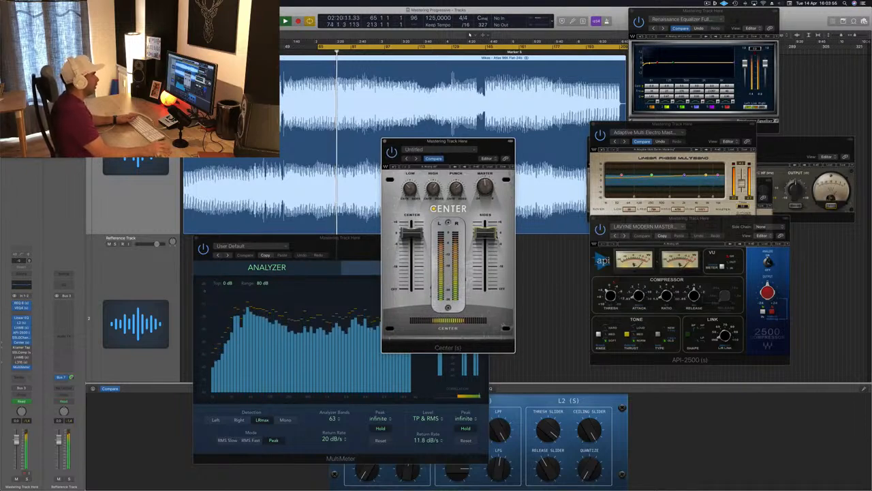
Raise the Sides fader slightly on the Center plug-in and fine-tune its Center fader by ear
left_click_drag(488, 235, 487, 229)
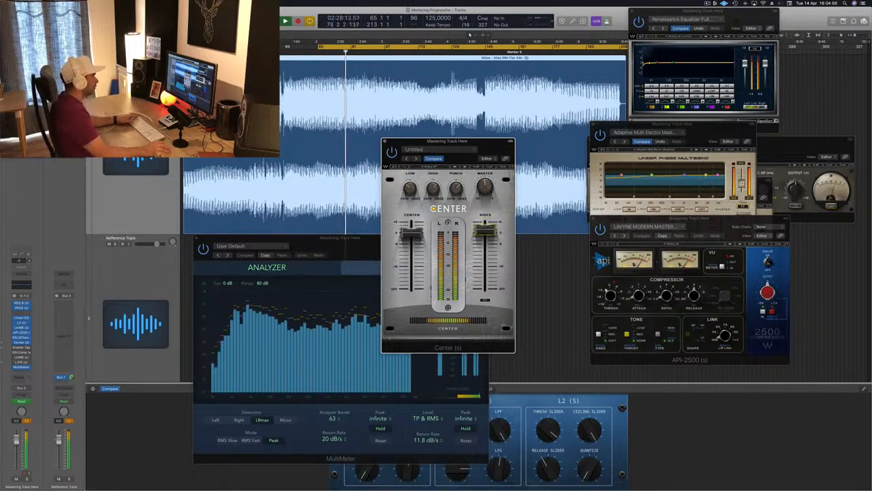
left_click_drag(486, 230, 486, 229)
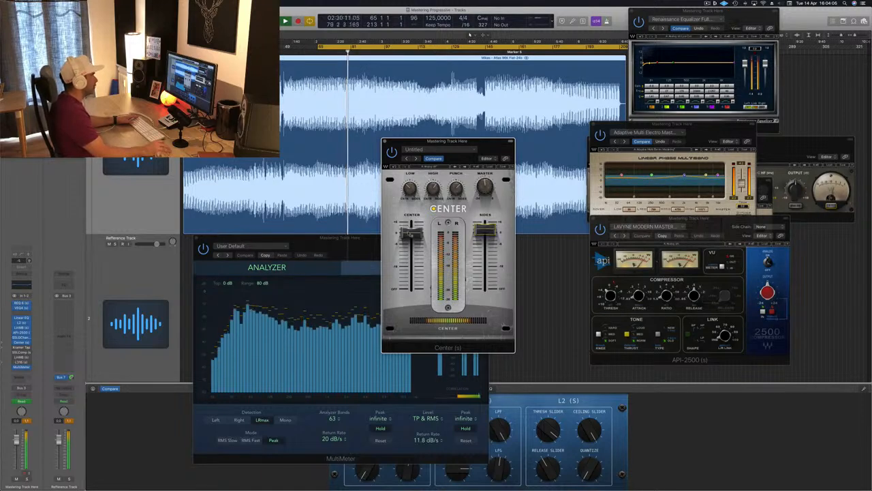
left_click(412, 233)
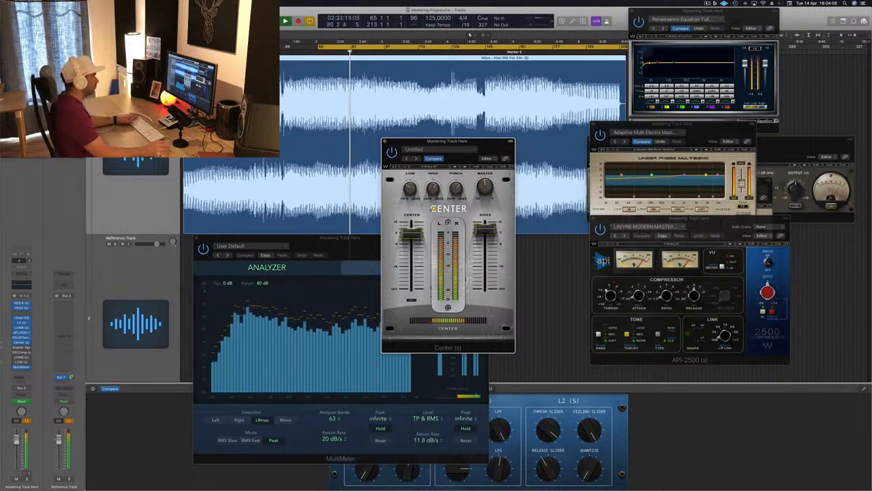
Shift the Center window around while listening to its effect on the mix, and close it
left_click_drag(488, 145, 505, 142)
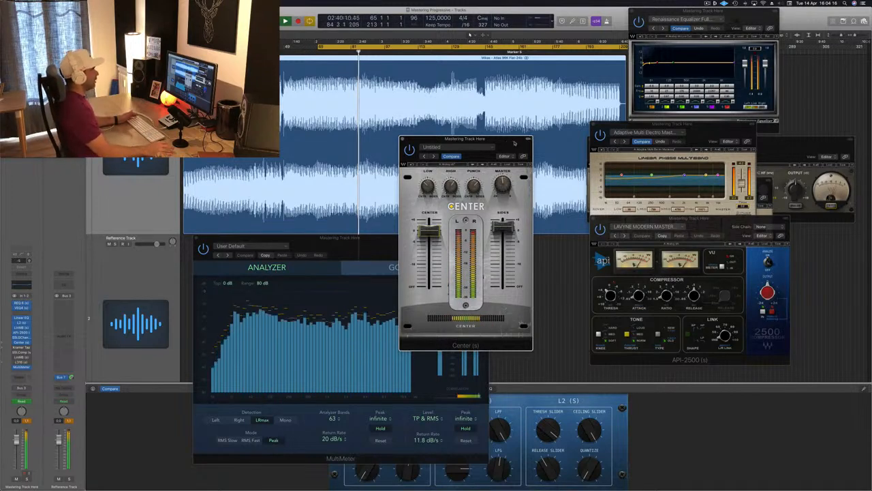
left_click_drag(505, 143, 536, 135)
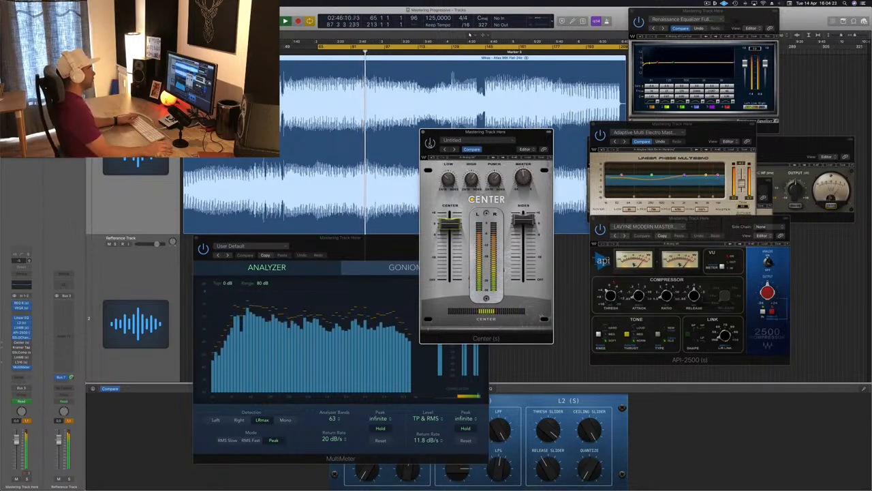
left_click_drag(424, 139, 414, 144)
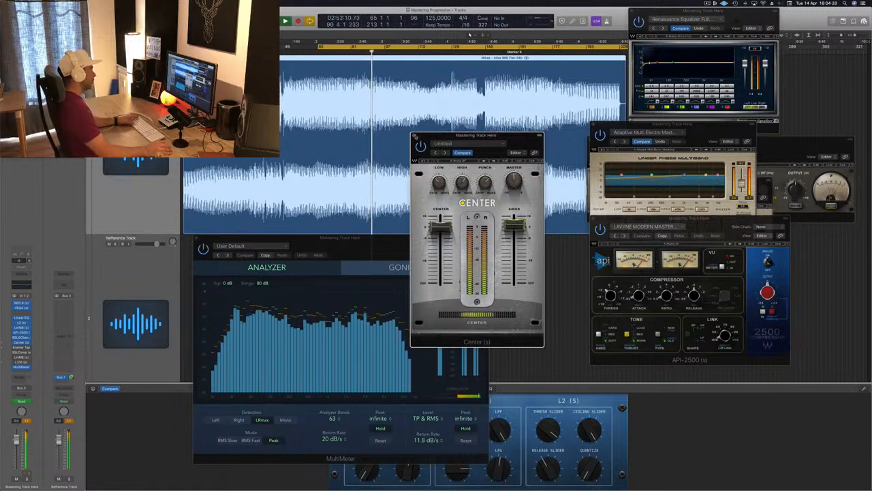
left_click(413, 135)
Replay the section from bar 65, switch on Kramer Tape with the Mastering Clean and Open preset, and close its window
key("space")
key("space")
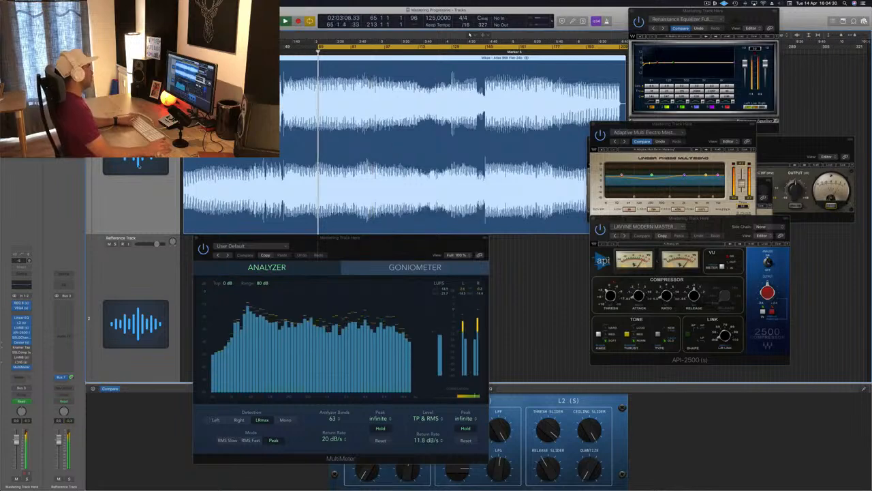
left_click(22, 347)
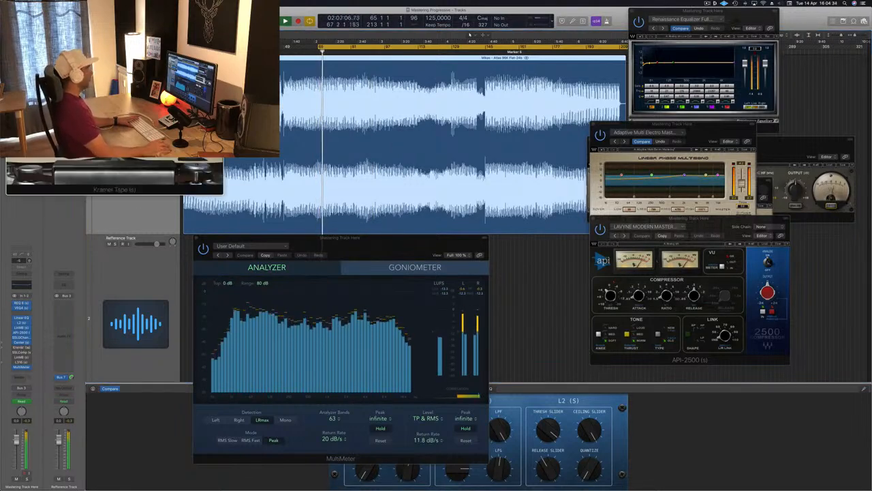
left_click_drag(148, 26, 512, 224)
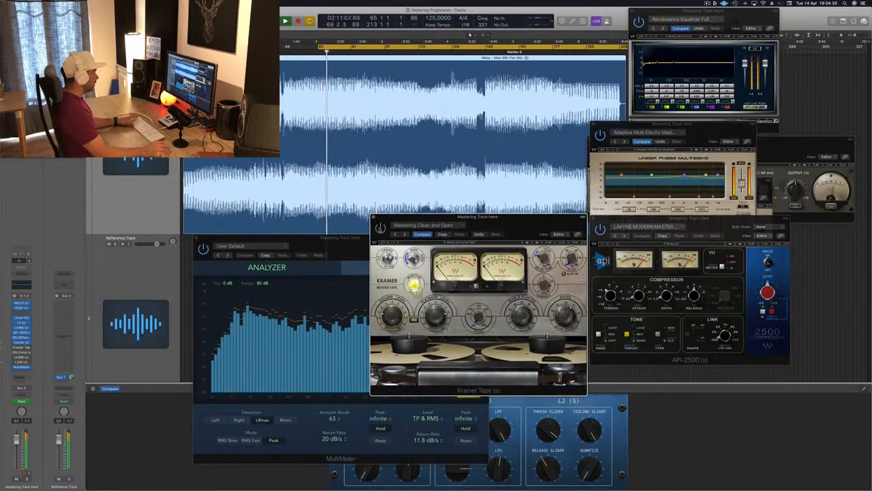
left_click_drag(389, 218, 390, 202)
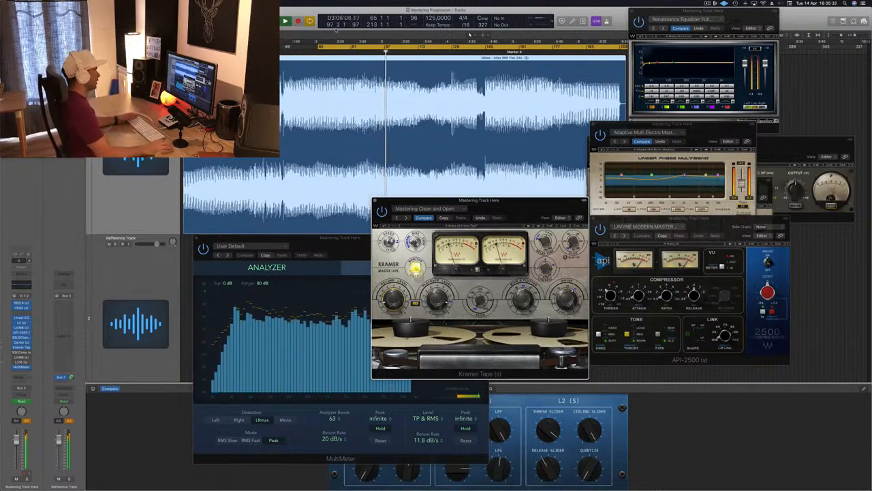
left_click(375, 202)
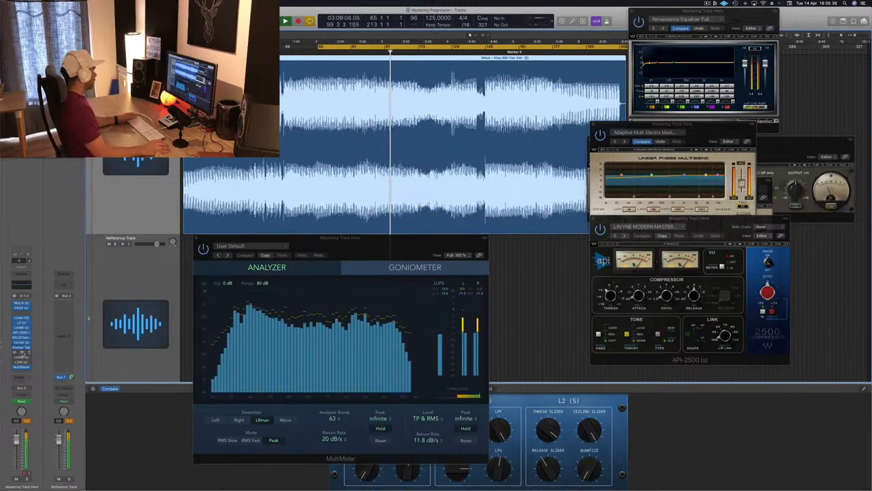
Open the SSLComp over the API-2500, switch it on with its Mastering preset and check the replayed section on the MultiMeter
left_click(22, 353)
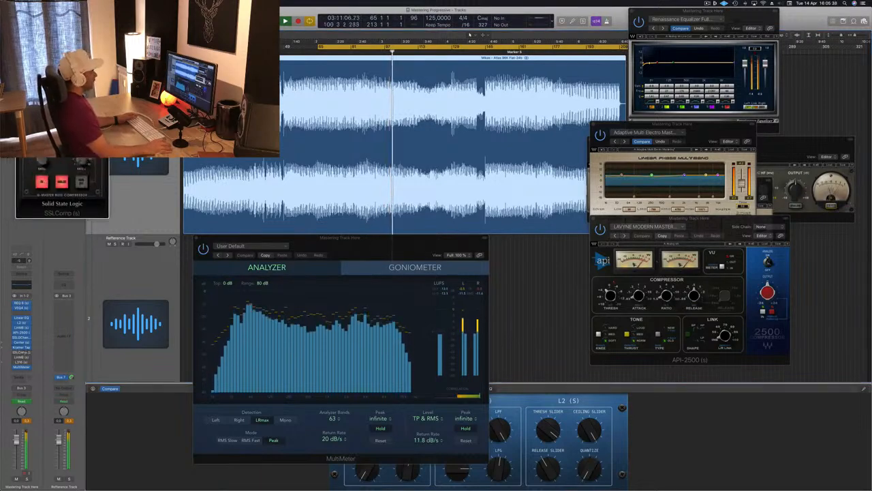
left_click_drag(72, 20, 660, 197)
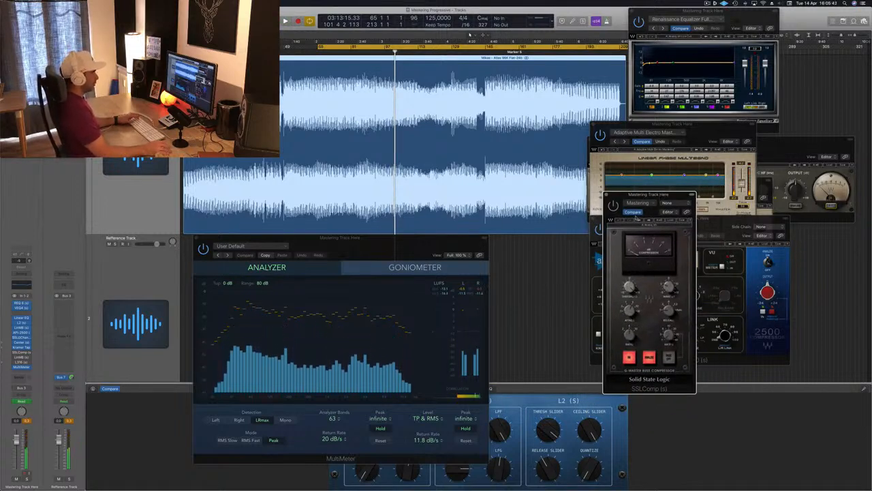
key("space")
left_click_drag(660, 196, 658, 196)
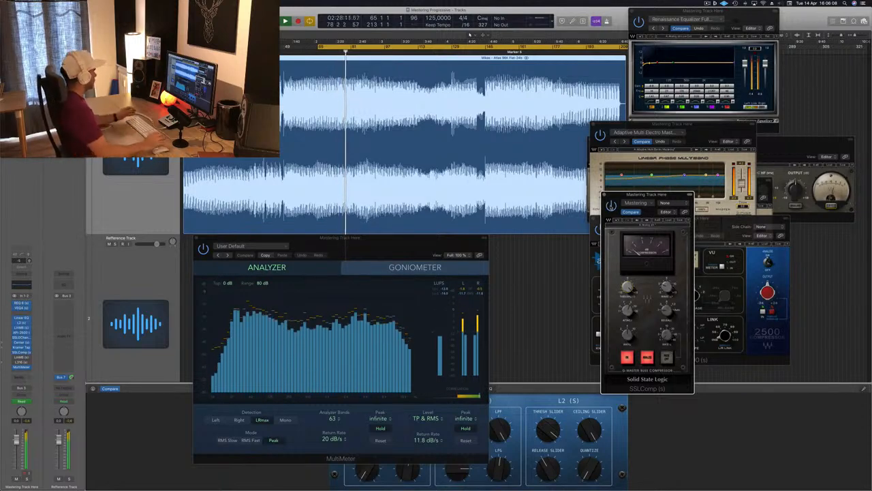
mouse_move(382, 242)
left_mouse_down()
mouse_move(404, 244)
mouse_move(425, 228)
mouse_move(391, 241)
left_mouse_up()
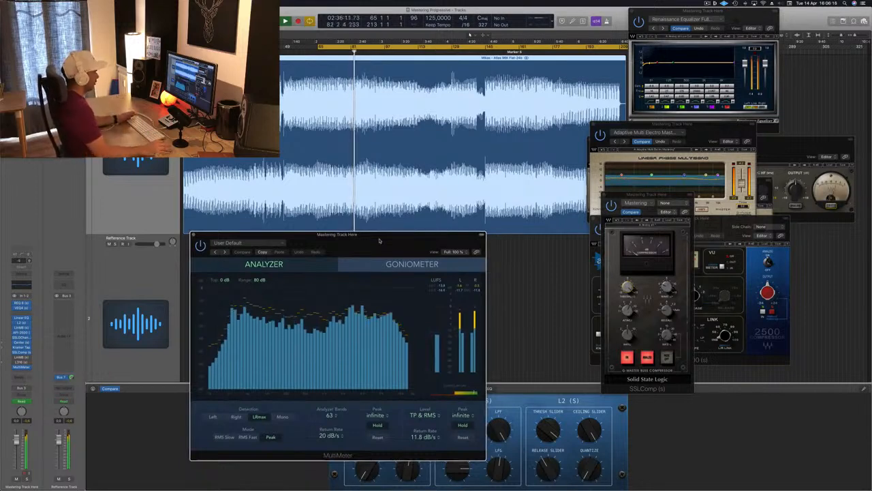
left_click_drag(379, 240, 376, 245)
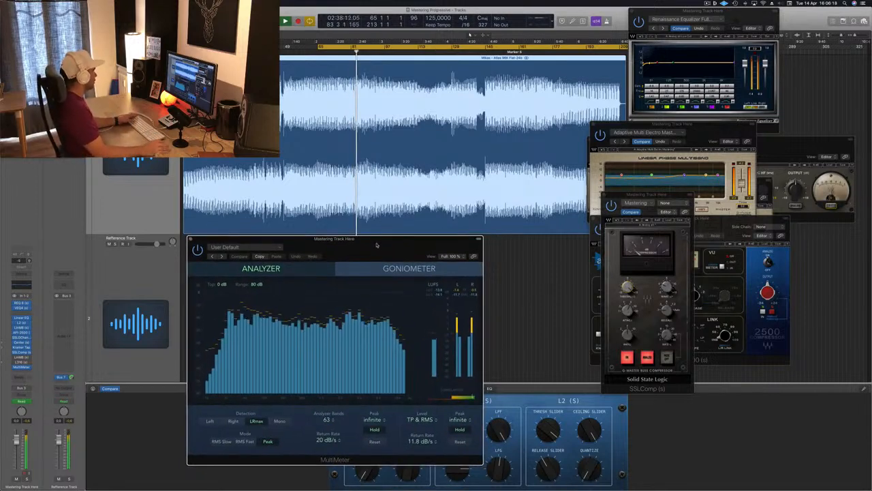
Open the second LinMB with the Multi Opto Mastering preset, place it between the MultiMeter and SSLComp, and switch it on
left_click(21, 357)
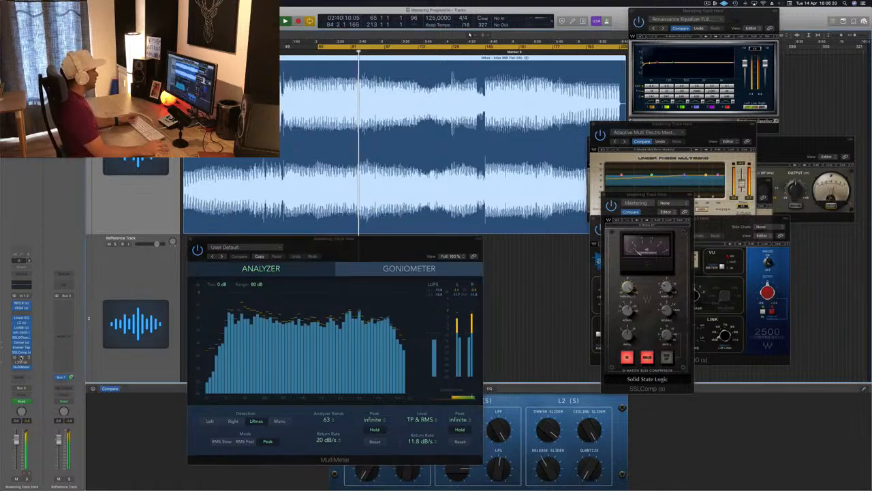
left_click_drag(749, 301, 499, 243)
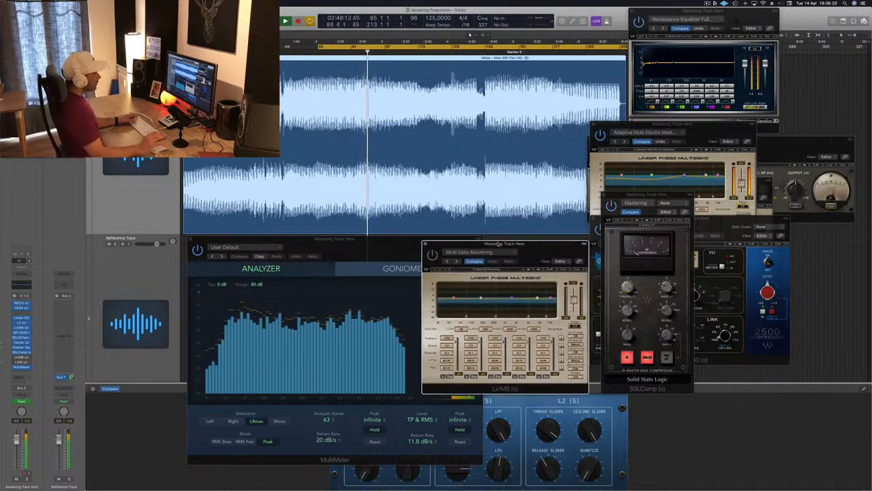
mouse_move(554, 243)
left_mouse_down()
mouse_move(545, 239)
mouse_move(554, 239)
left_mouse_up()
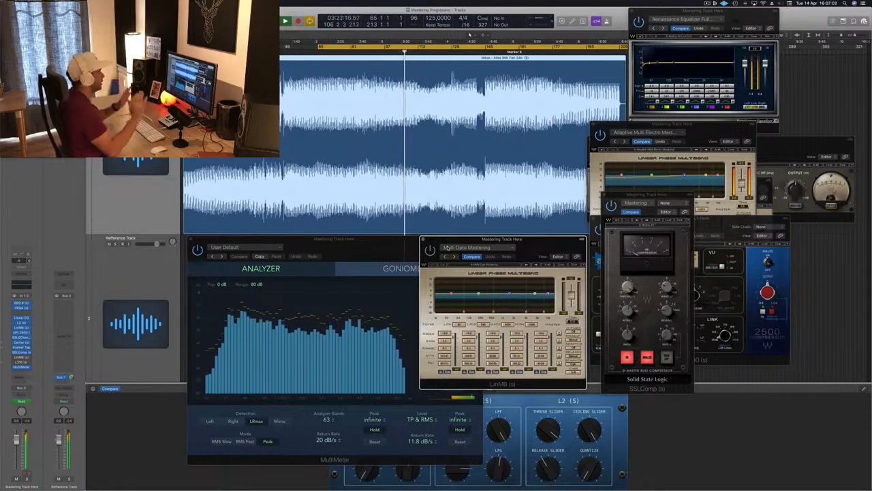
left_click_drag(530, 242, 529, 245)
left_click_drag(442, 246, 437, 246)
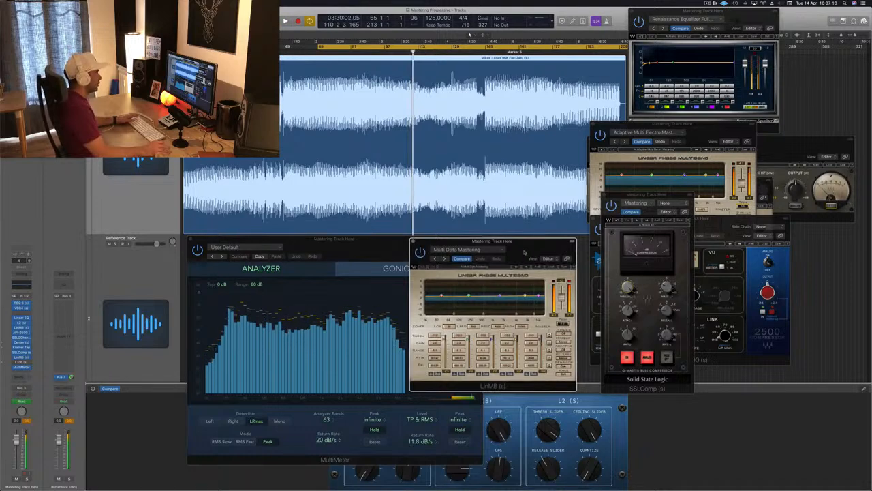
Replay the section from bar 65 to judge the effect of the second LinMB on the mix
left_click_drag(536, 253, 533, 251)
key("space")
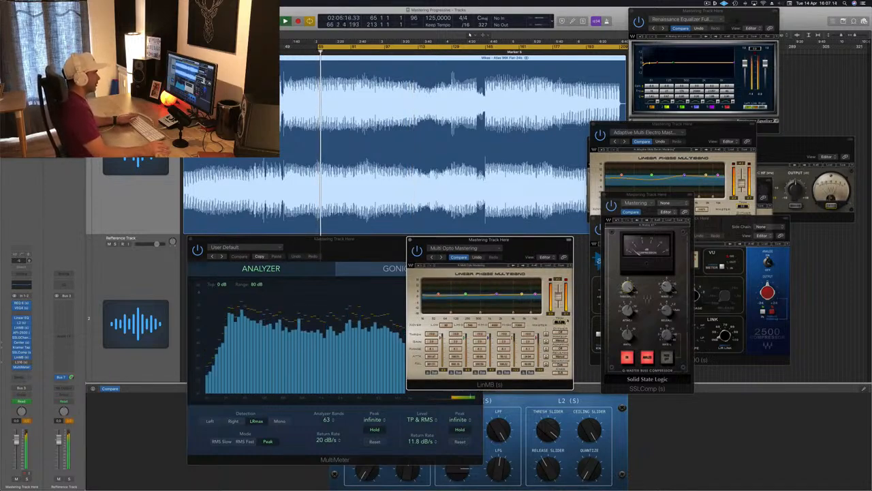
left_click_drag(527, 250, 535, 248)
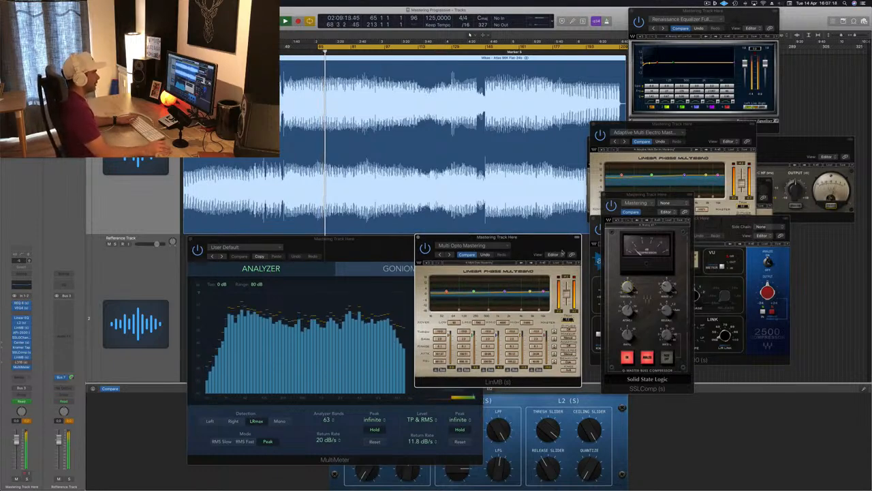
left_click_drag(553, 238, 571, 241)
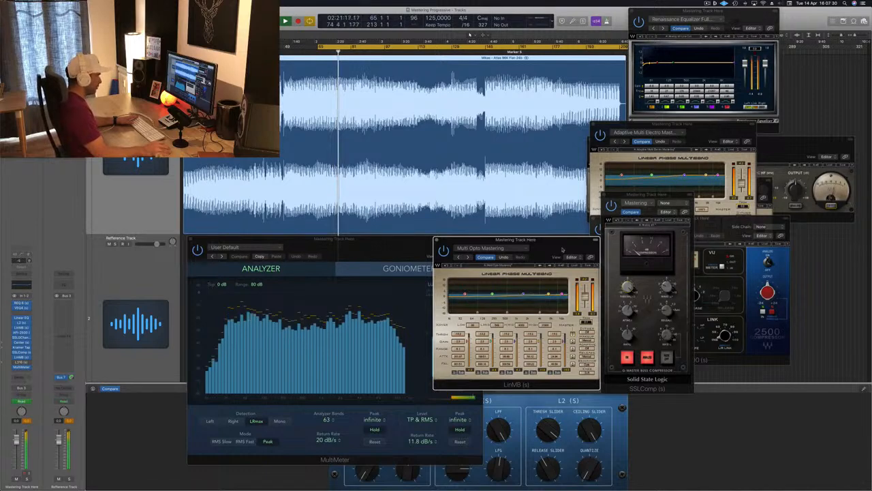
mouse_move(562, 249)
left_mouse_down()
mouse_move(538, 251)
mouse_move(559, 251)
left_mouse_up()
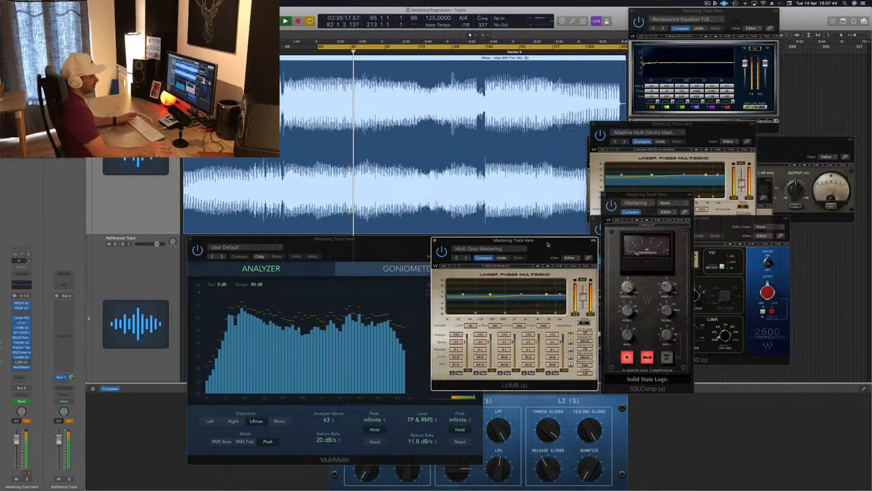
mouse_move(548, 244)
left_mouse_down()
mouse_move(538, 249)
mouse_move(550, 243)
left_mouse_up()
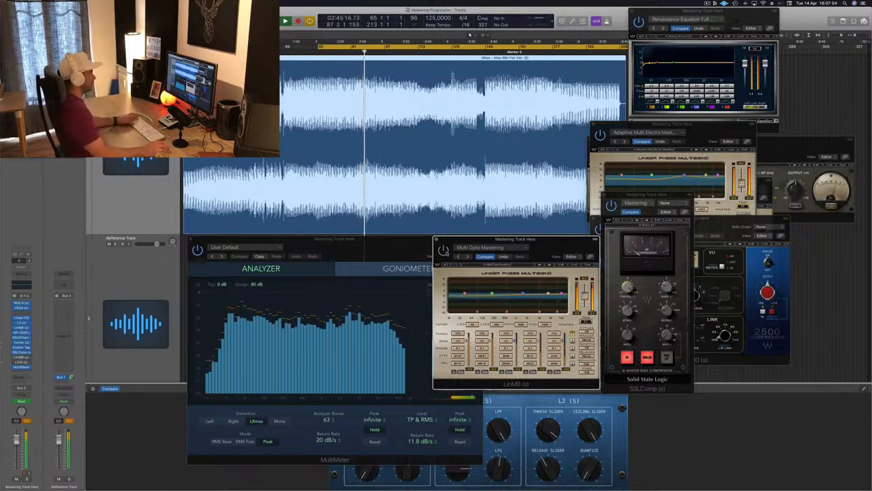
Move the second LinMB over the SSLComp and replay the section from bar 65, checking the levels on the MultiMeter
left_click_drag(569, 251, 661, 273)
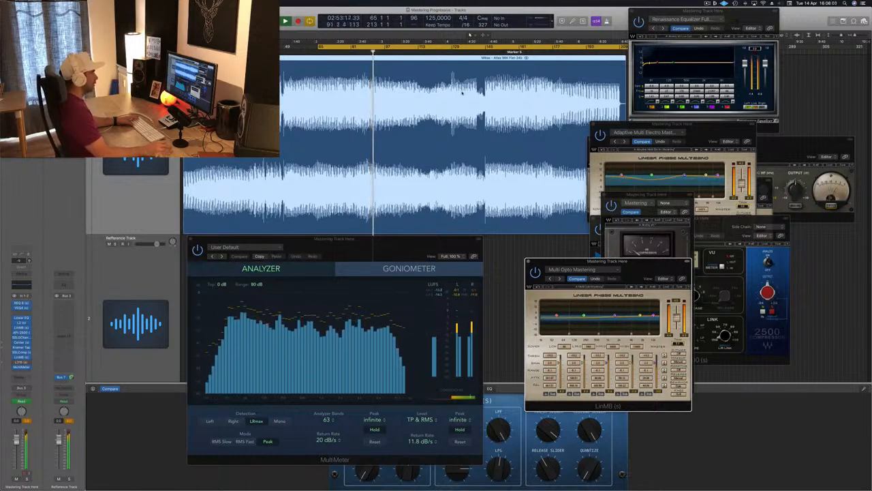
key("space")
key("space")
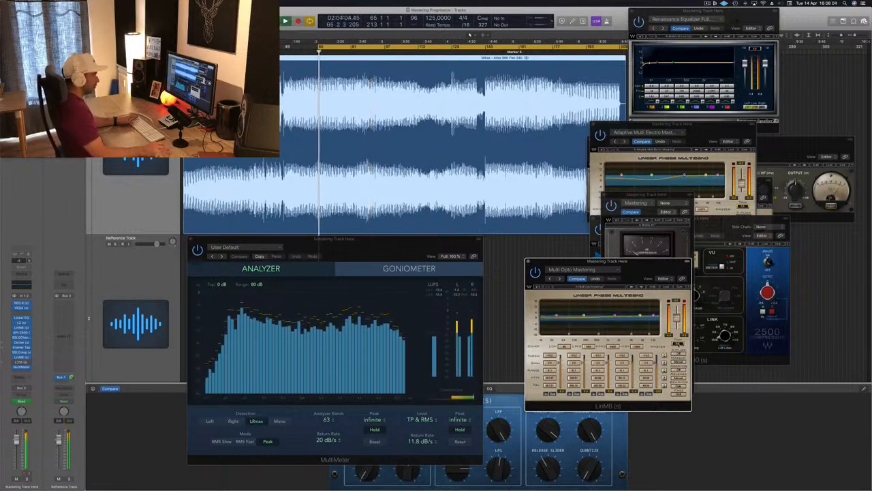
left_click_drag(648, 269, 636, 270)
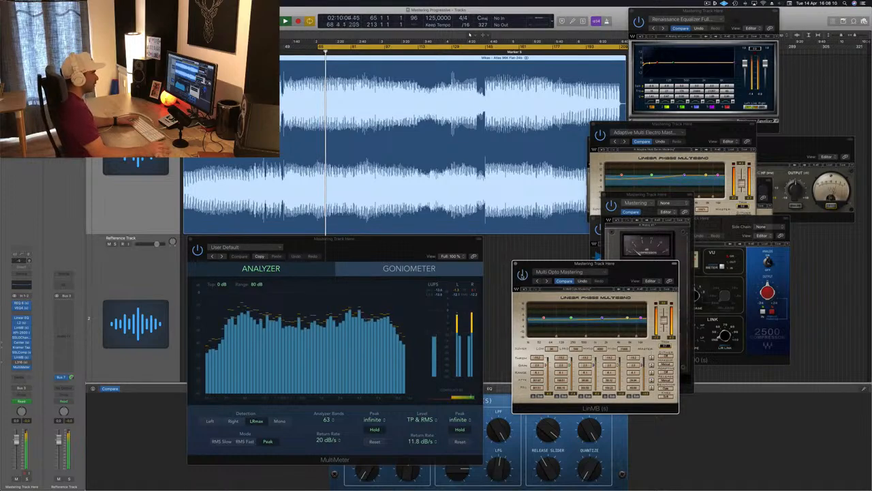
left_click_drag(635, 274, 646, 267)
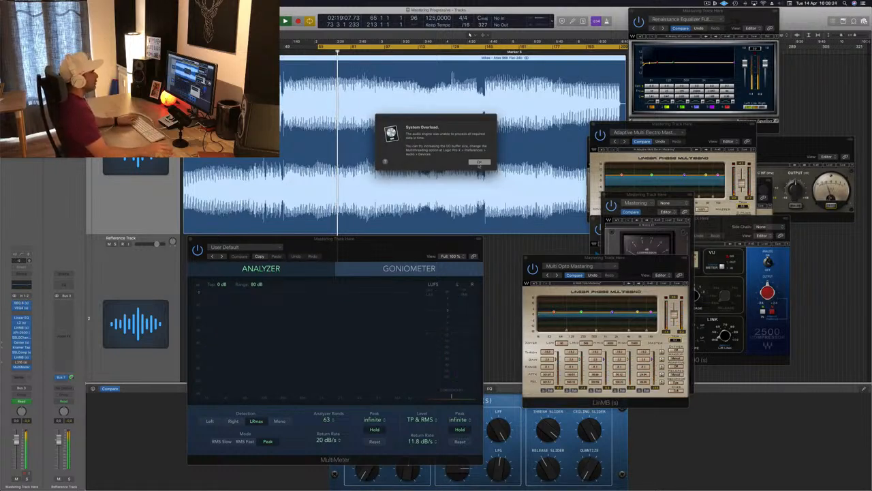
Dismiss the System Overload alert and replay the section with the second LinMB switched on
left_click(479, 163)
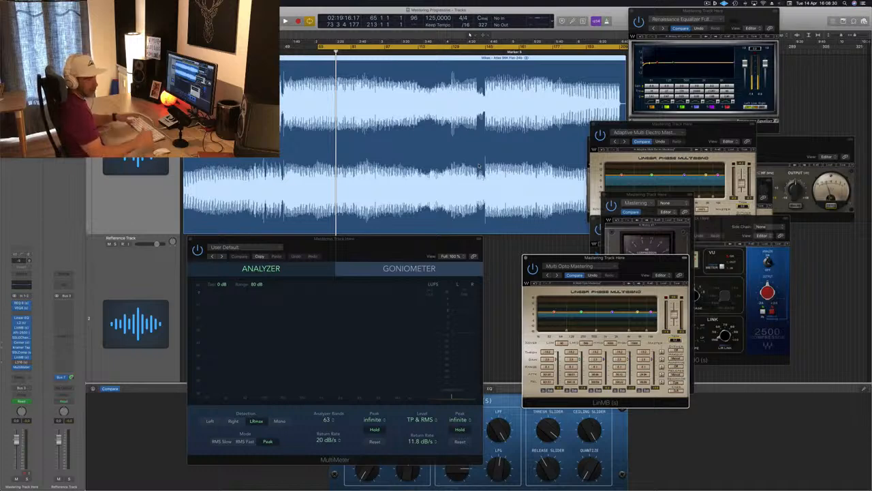
key("space")
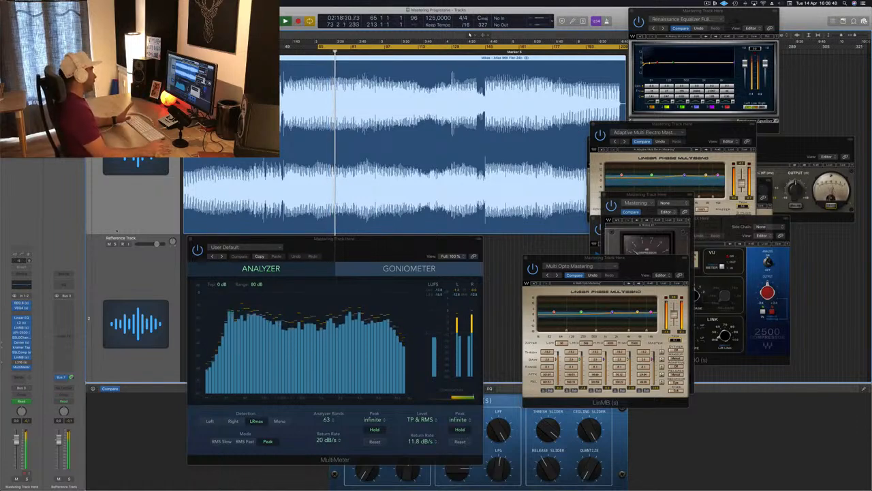
Open the L316 with the Basic 1 preset, place it over the second LinMB, switch it on and replay the section
left_click(21, 363)
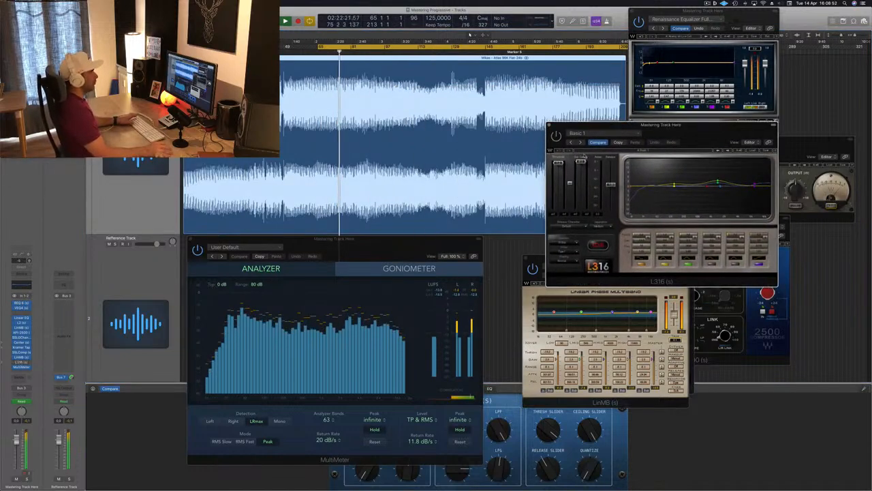
left_click_drag(556, 163, 558, 163)
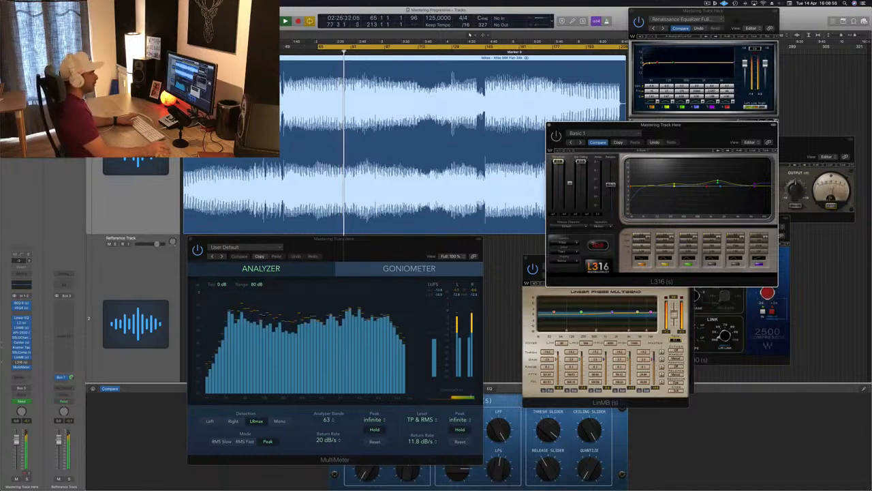
left_click_drag(704, 127, 671, 273)
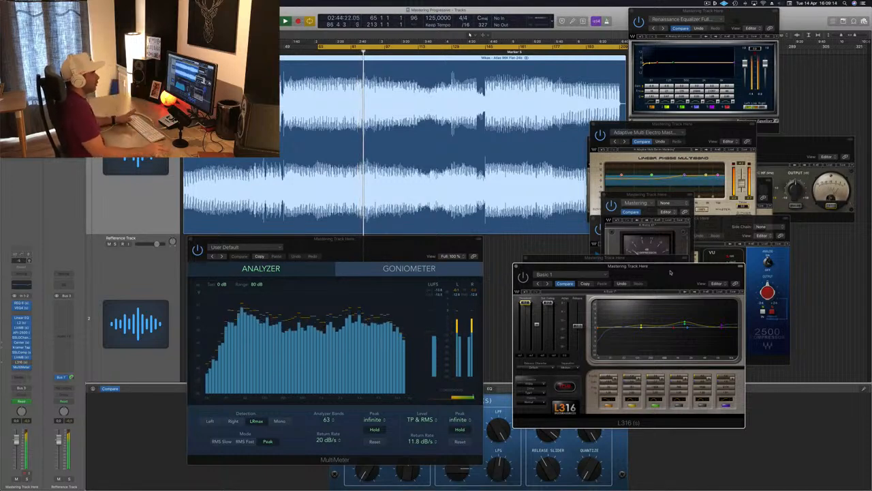
mouse_move(670, 272)
left_mouse_down()
mouse_move(649, 263)
mouse_move(667, 256)
left_mouse_up()
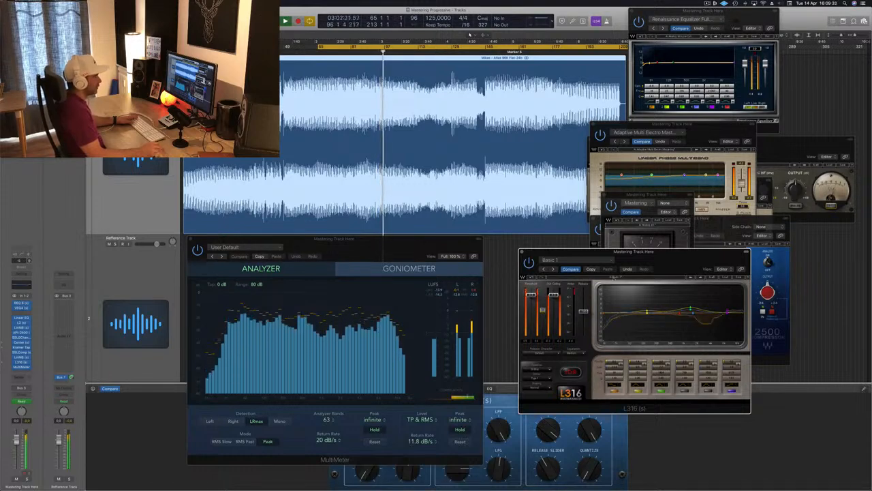
left_click_drag(657, 260, 659, 258)
key("space")
key("space")
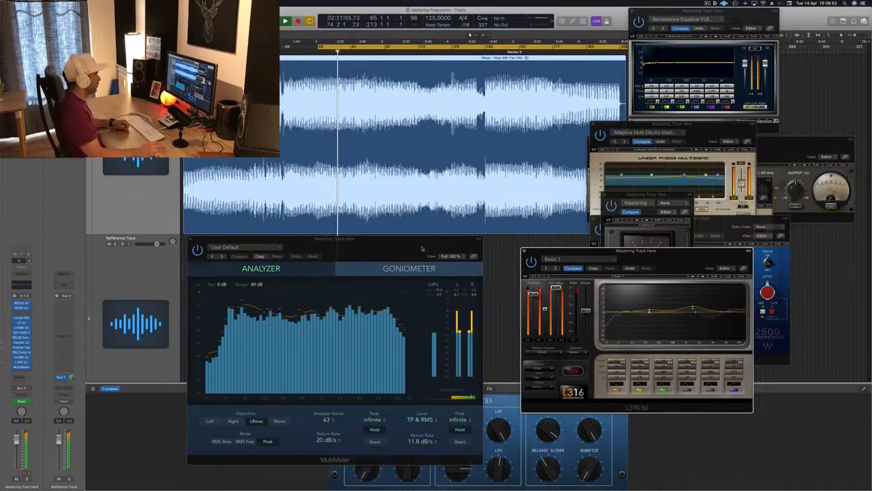
Spread out the MultiMeter, L316, SSLComp and API-2500 windows so their meters can be watched during playback
left_click_drag(422, 248, 446, 252)
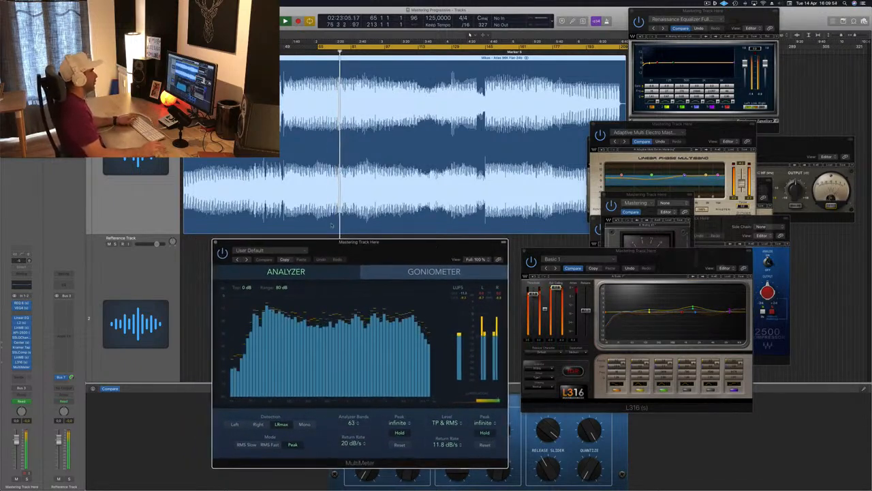
left_click_drag(638, 269, 626, 302)
left_click_drag(659, 196, 831, 218)
left_click(727, 225)
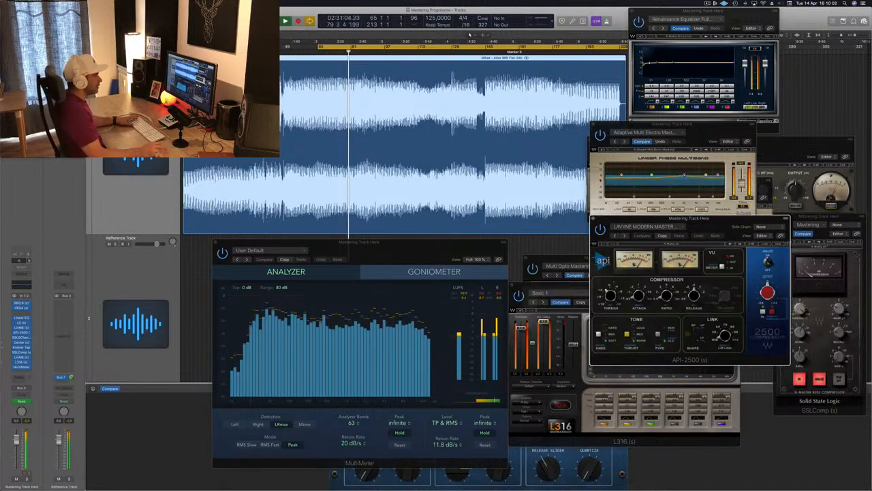
left_click_drag(716, 223, 755, 247)
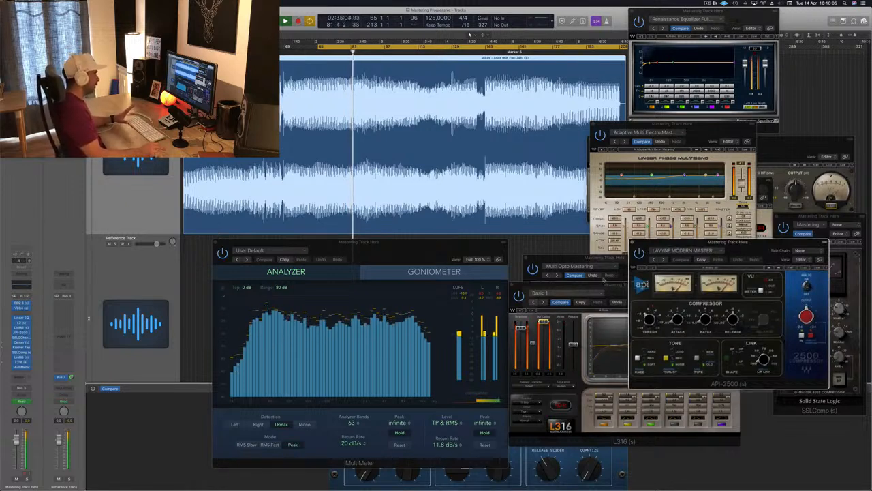
left_click(489, 314)
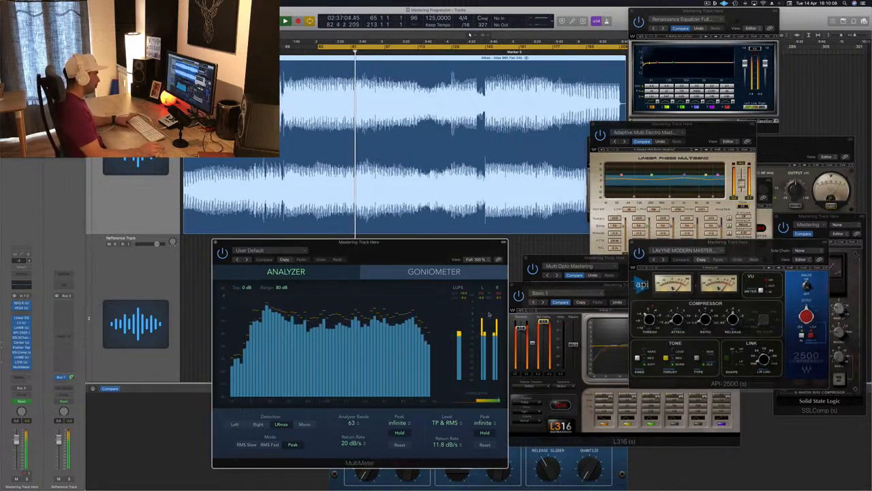
mouse_move(450, 248)
left_mouse_down()
mouse_move(417, 255)
mouse_move(440, 249)
left_mouse_up()
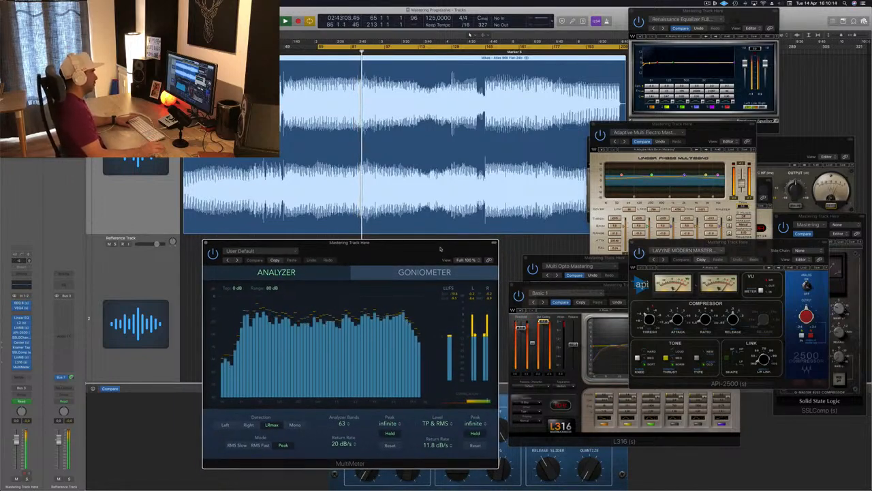
Stop playback and move the REQ 6, the first LinMB and the API-2500 apart to uncover the VEQ4 and L2
left_click_drag(681, 11, 807, 16)
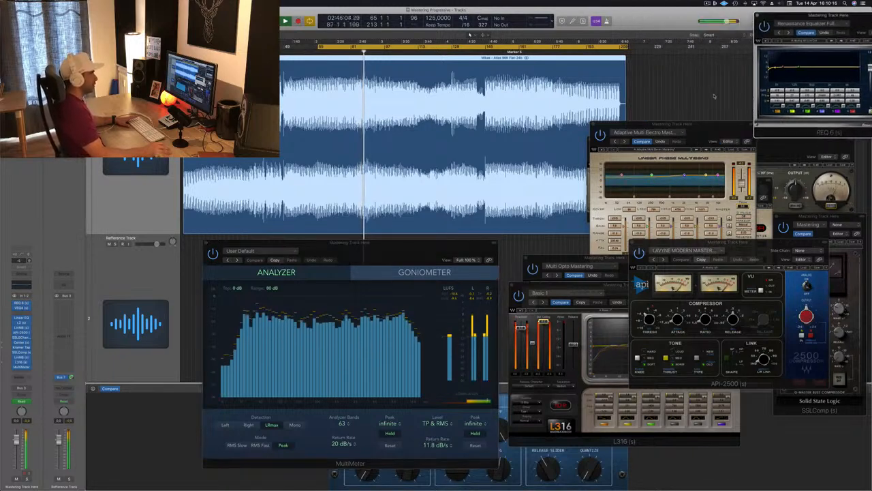
left_click_drag(706, 133, 545, 302)
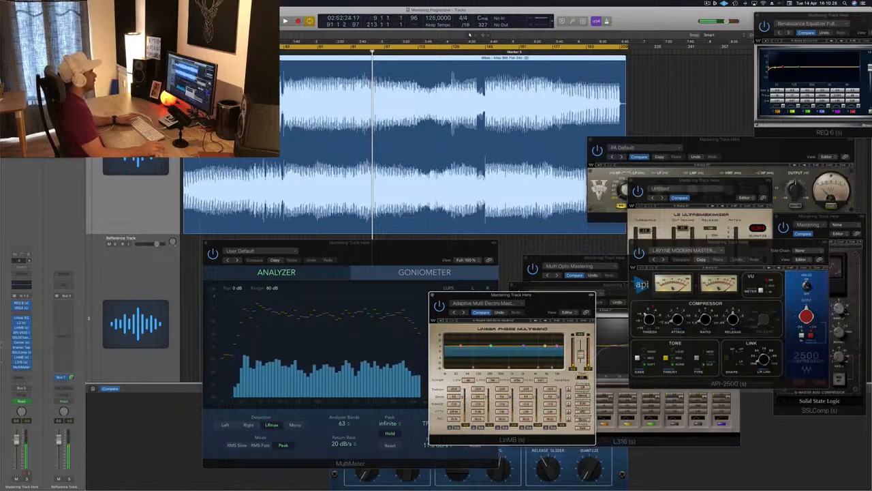
key("space")
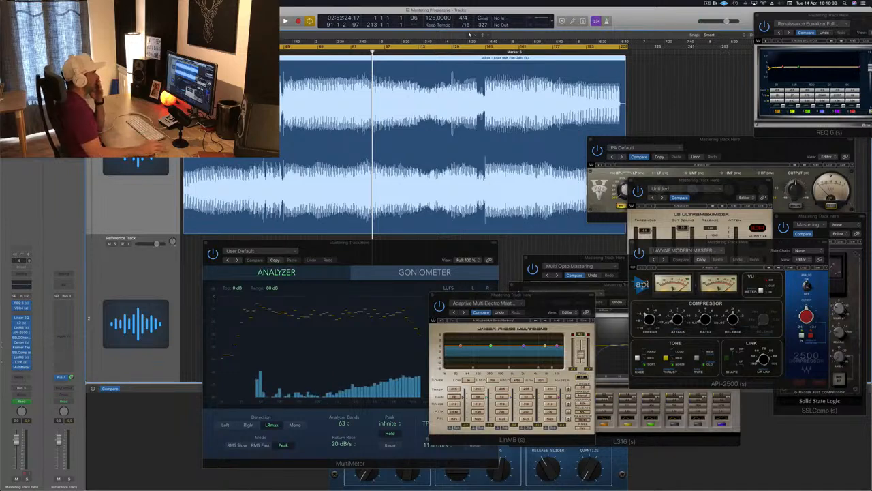
left_click_drag(758, 253, 736, 308)
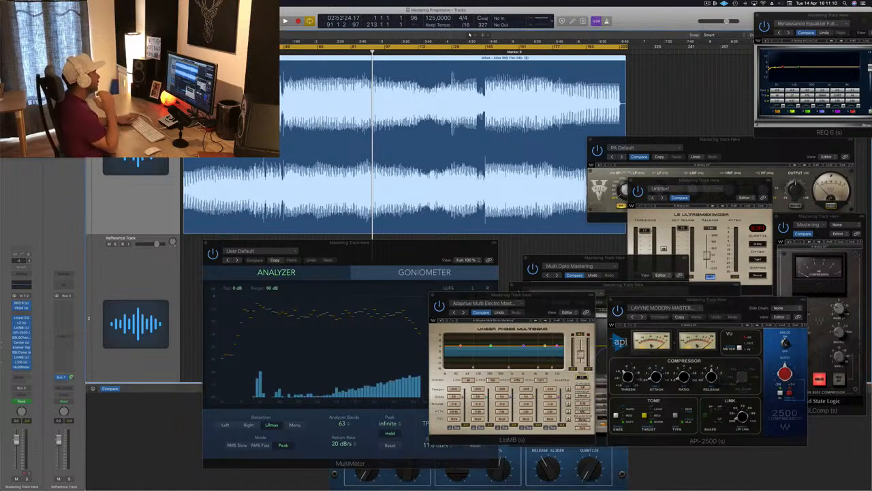
Play the track from the beginning and move the MultiMeter clear of the first LinMB to follow the overall levels
key("space")
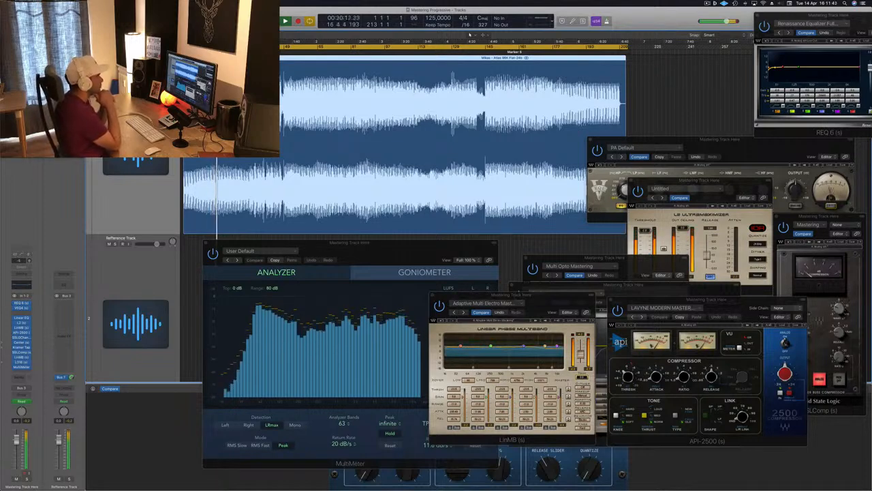
left_click(396, 246)
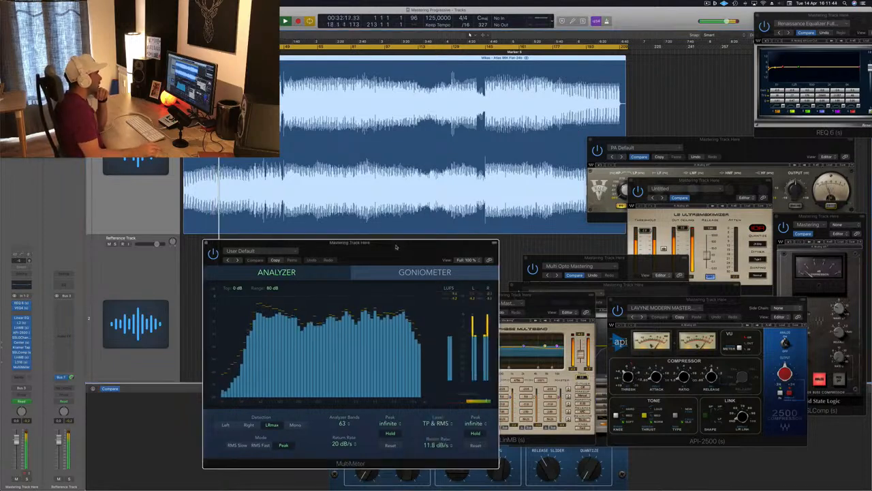
left_click_drag(396, 247, 314, 245)
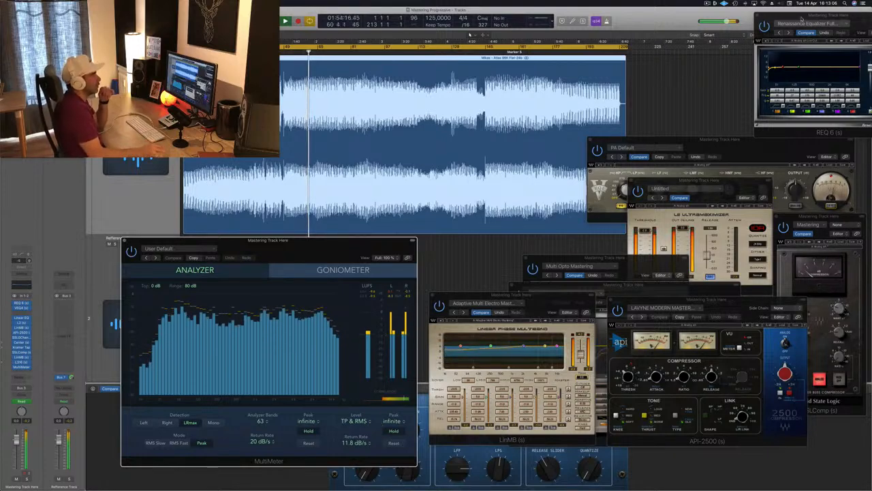
Move the REQ 6 fully into view and bring the VEQ4 in front of the other plug-ins
left_click_drag(800, 15, 743, 15)
left_click(799, 200)
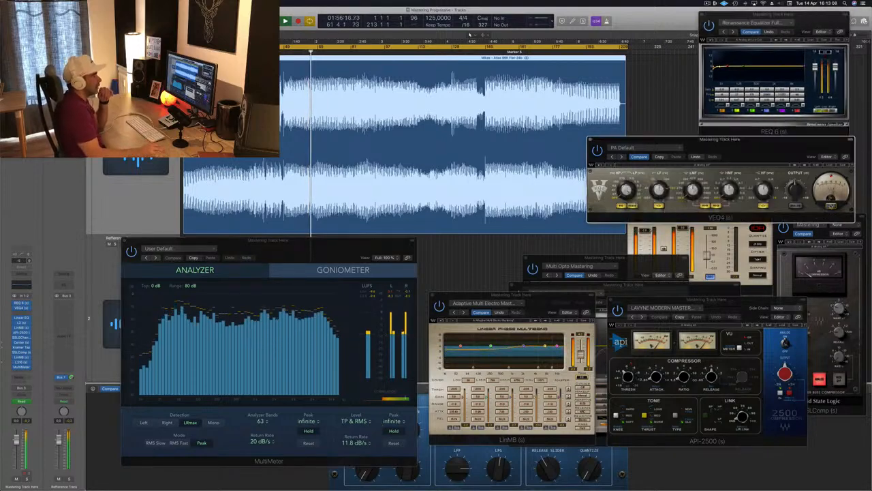